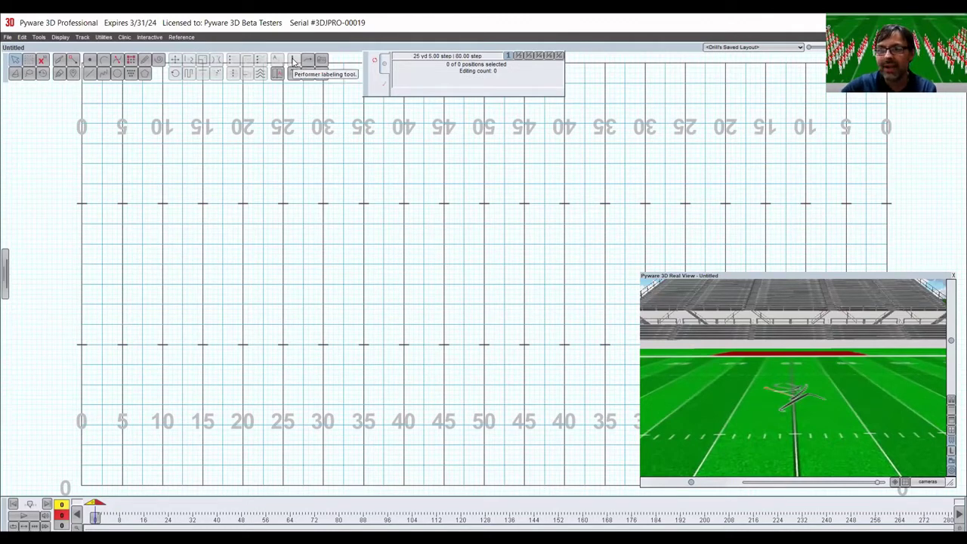
Draw a line of five performers with symbol F along the front hash from the 50 to the 45 yard line at 2-step intervals.
{"action": "left_click", "coordinate": [90, 74]}
{"action": "left_click", "coordinate": [485, 344]}
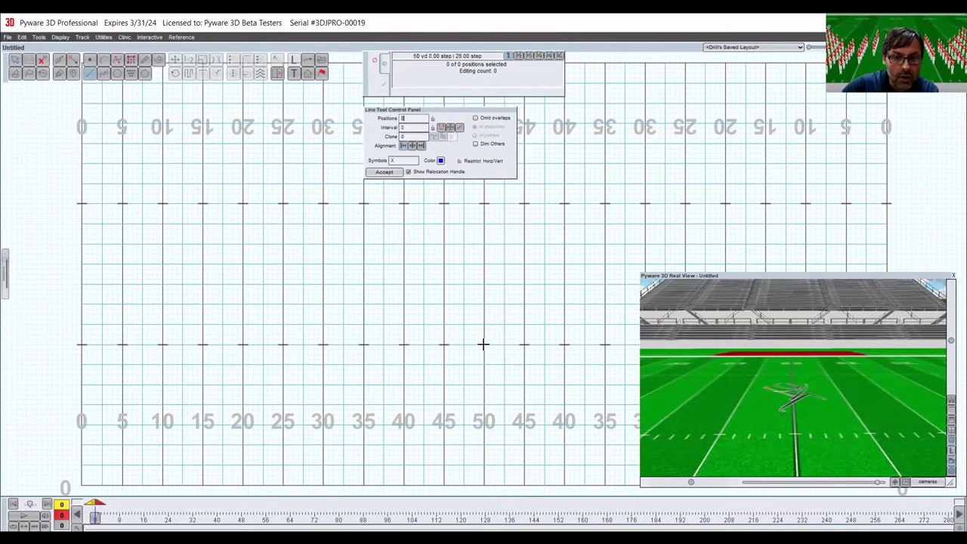
{"action": "left_click", "coordinate": [441, 344]}
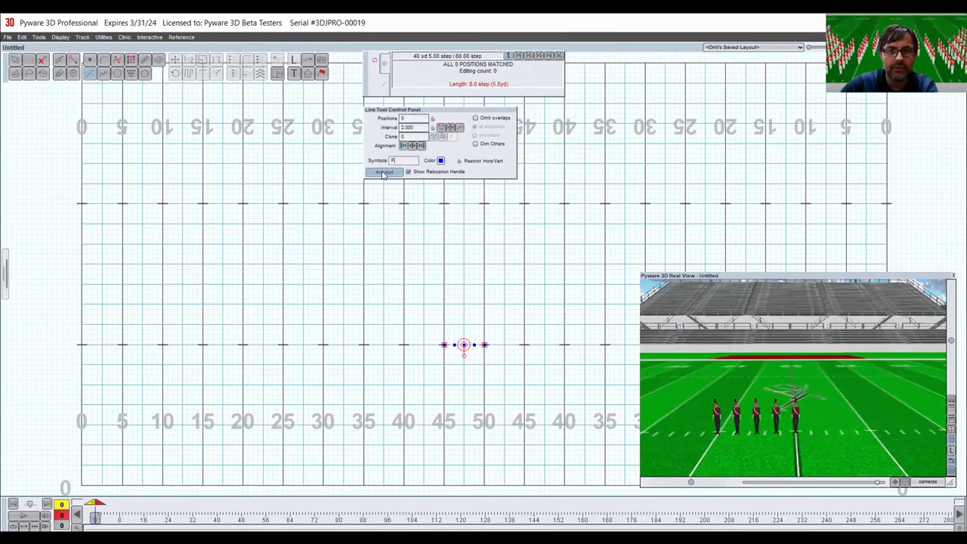
{"action": "left_click", "coordinate": [384, 174]}
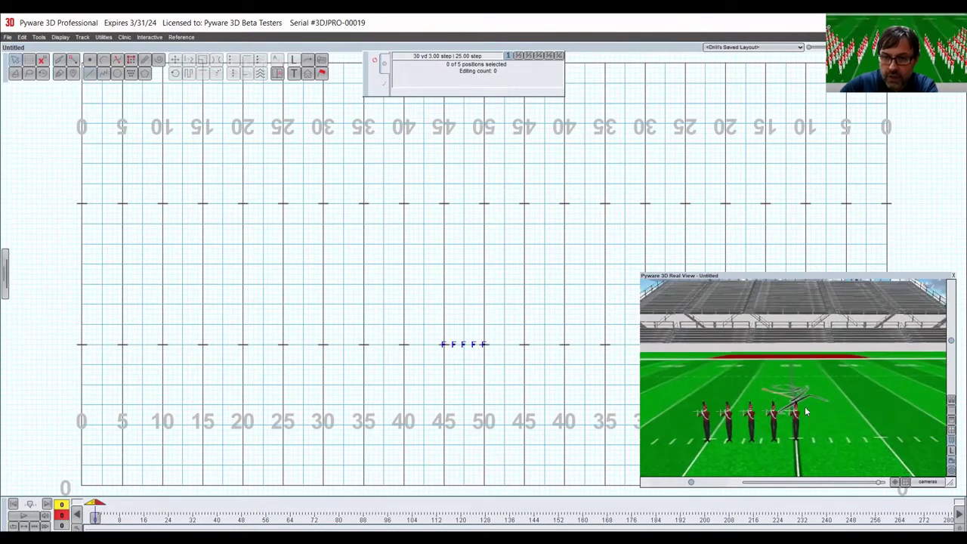
{"action": "mouse_move", "coordinate": [829, 405]}
{"action": "left_mouse_down"}
{"action": "mouse_move", "coordinate": [812, 406]}
{"action": "mouse_move", "coordinate": [835, 406]}
{"action": "left_mouse_up"}
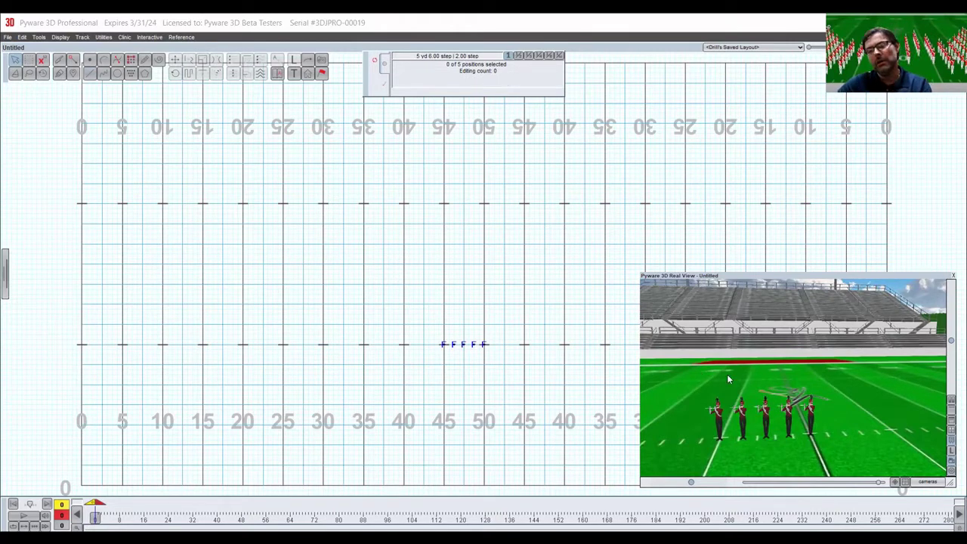
{"action": "left_click_drag", "start_coordinate": [726, 377], "coordinate": [736, 393]}
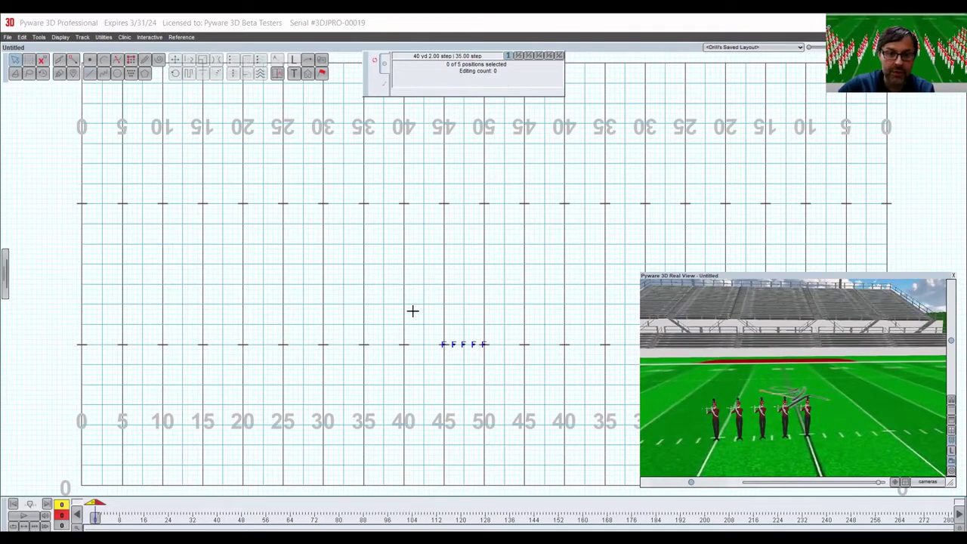
Select all five performers and change the symbol of the one on the 50 yard line to C with the performer labeling tool.
{"action": "left_click_drag", "start_coordinate": [412, 310], "coordinate": [564, 375]}
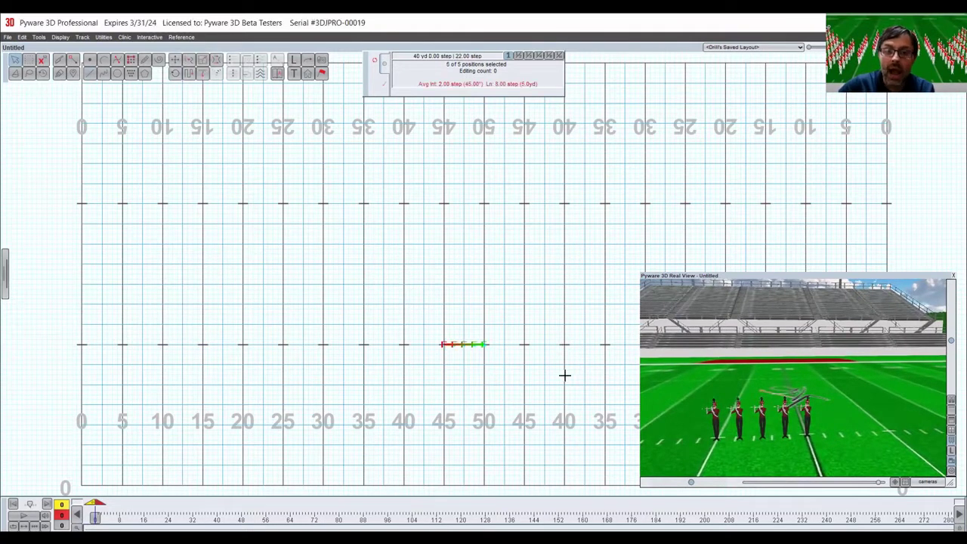
{"action": "left_click", "coordinate": [295, 64]}
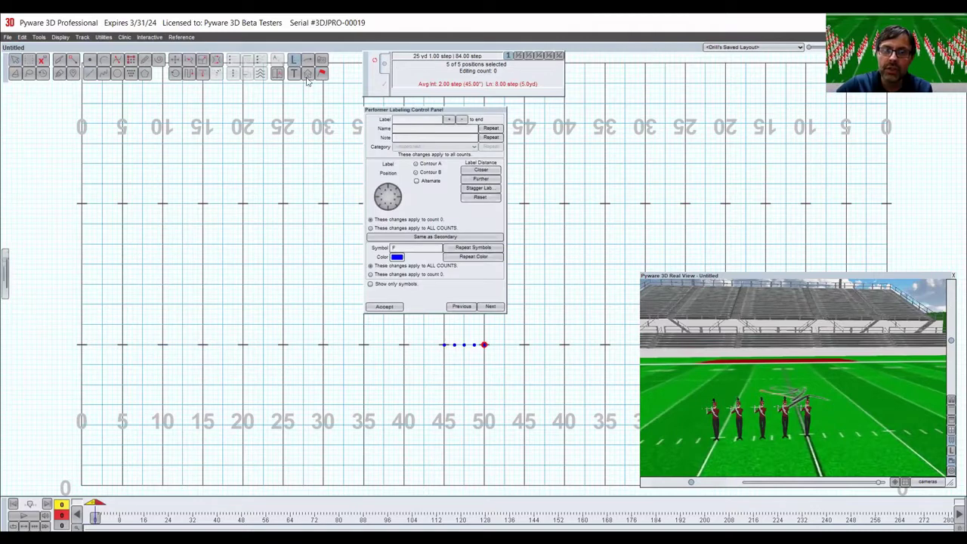
{"action": "left_click_drag", "start_coordinate": [421, 113], "coordinate": [243, 116]}
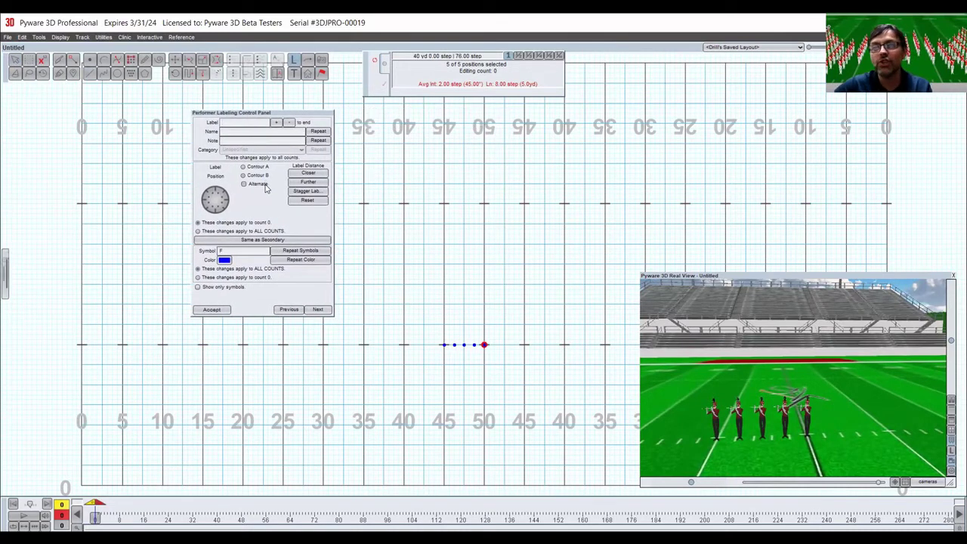
{"action": "left_click", "coordinate": [245, 250]}
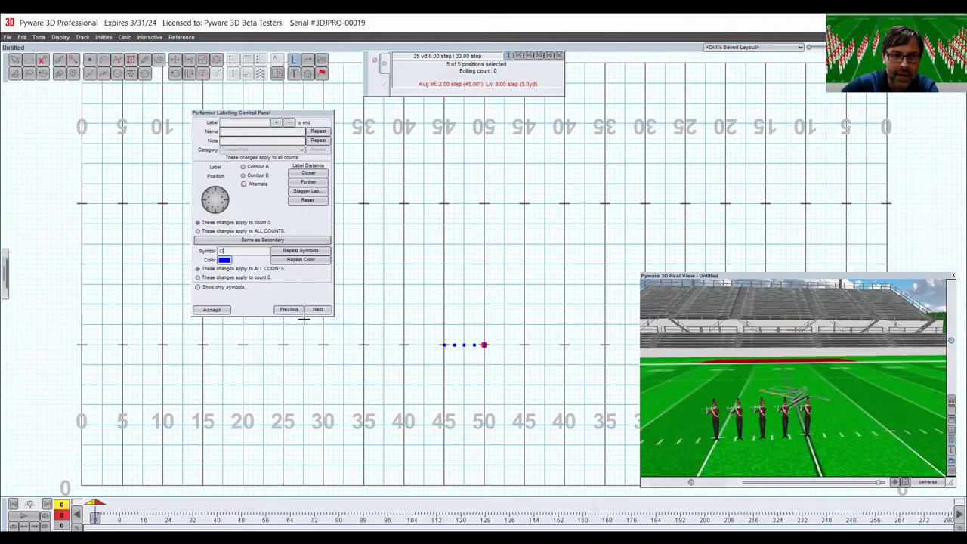
{"action": "left_click", "coordinate": [215, 309]}
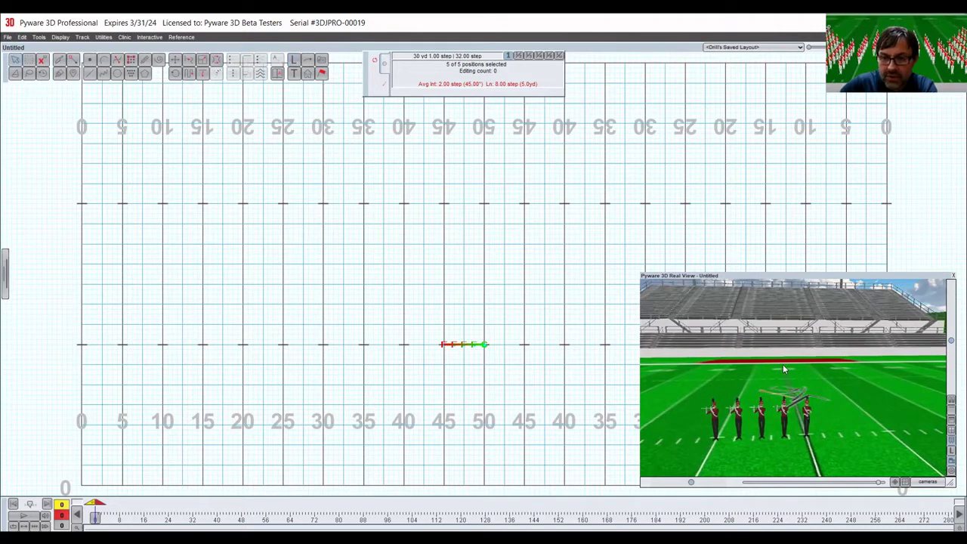
{"action": "left_click_drag", "start_coordinate": [782, 365], "coordinate": [823, 366]}
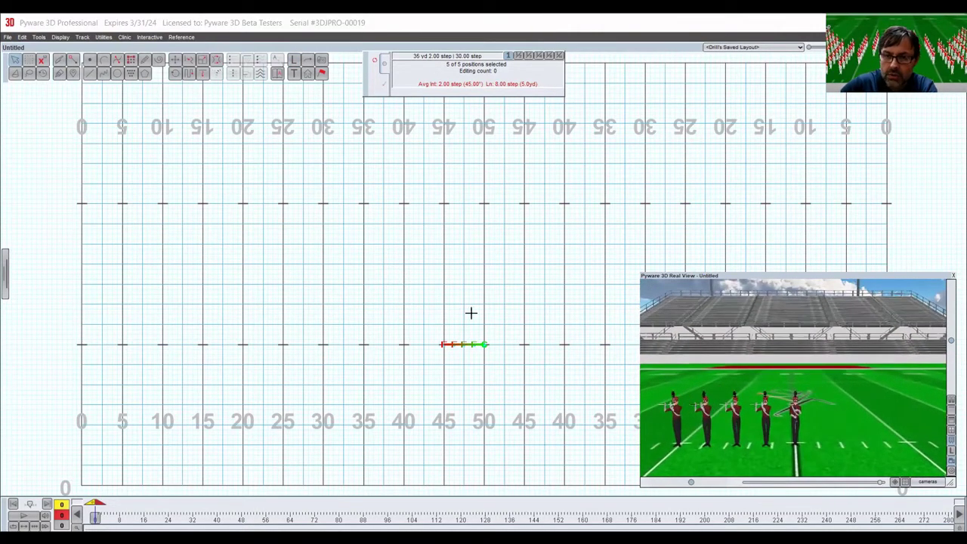
Repeat the symbol C across all five selected performers.
{"action": "left_click", "coordinate": [292, 62]}
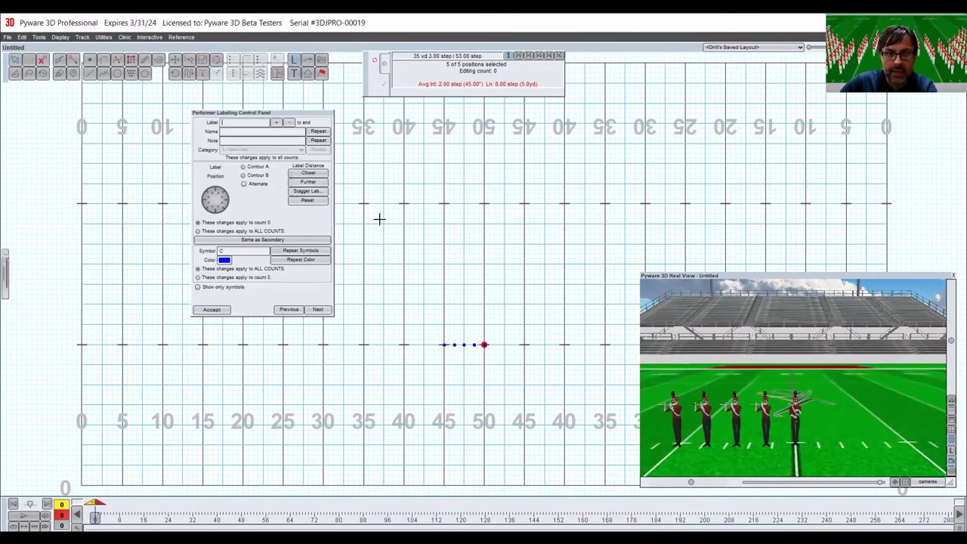
{"action": "left_click", "coordinate": [303, 253]}
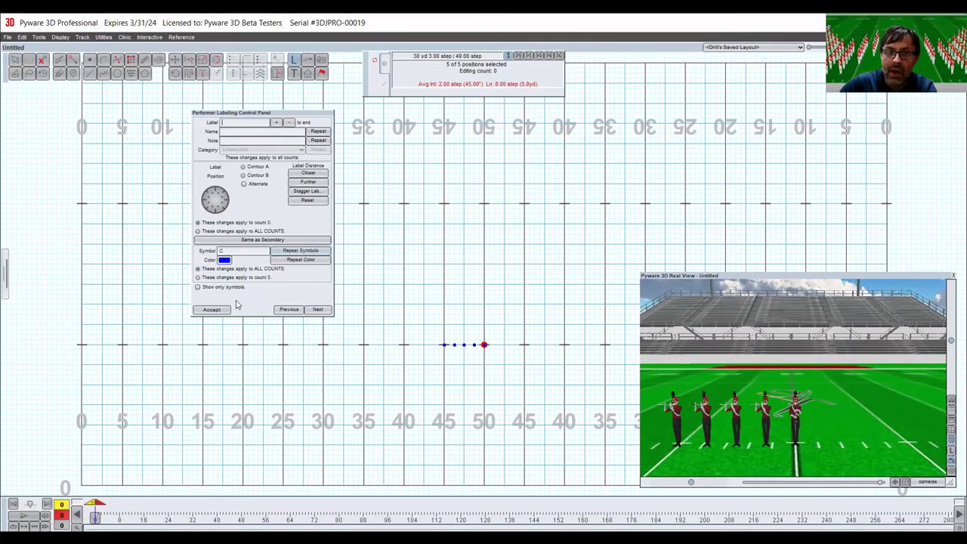
{"action": "left_click", "coordinate": [206, 310]}
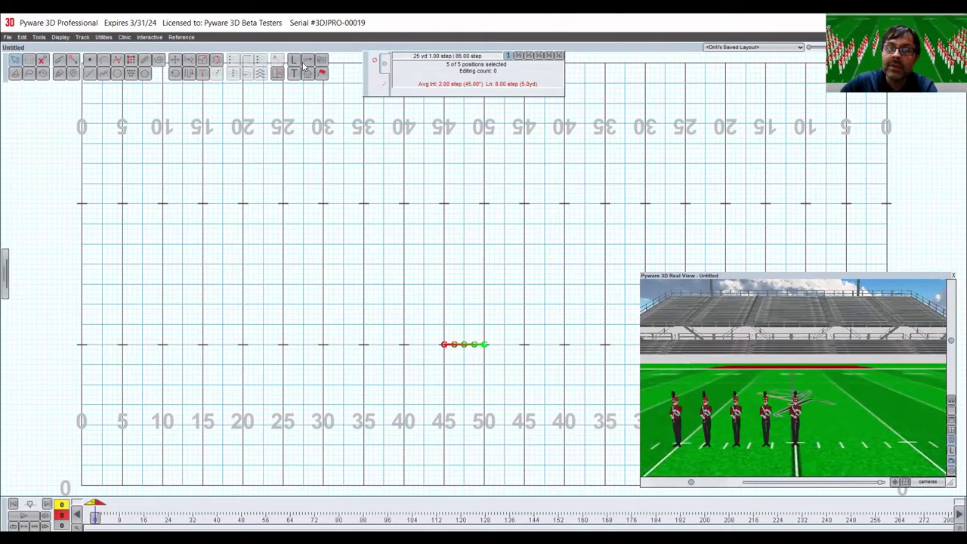
Change the symbol to X and repeat it across all five selected performers.
{"action": "left_click", "coordinate": [294, 62]}
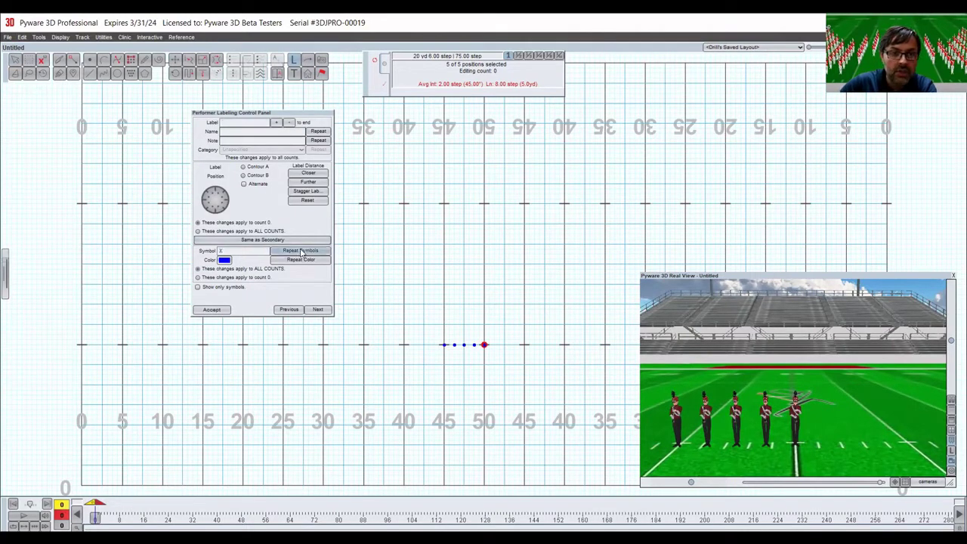
{"action": "left_click", "coordinate": [210, 311]}
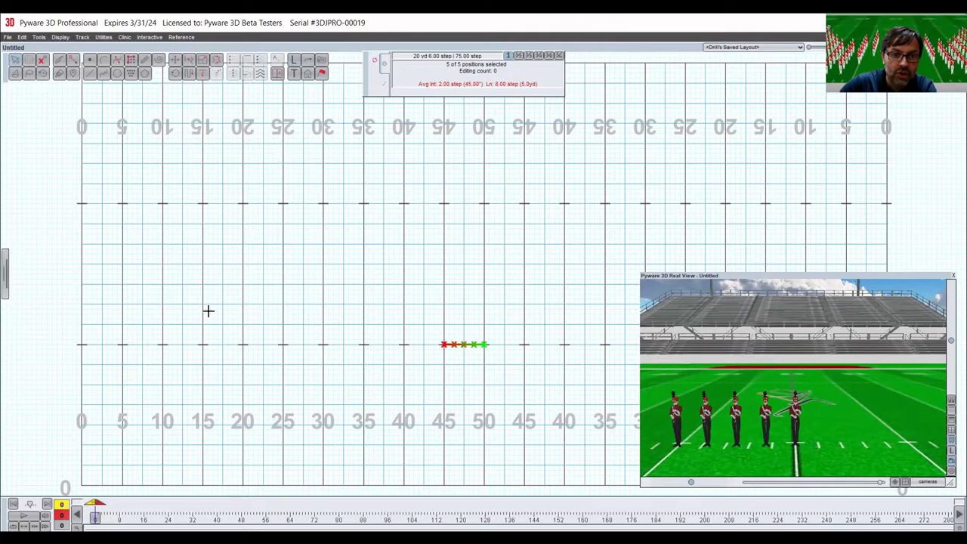
Reselect the five performers and open their uniform and equipment settings in the Visuals Editor.
{"action": "left_click", "coordinate": [439, 299]}
{"action": "left_click_drag", "start_coordinate": [410, 306], "coordinate": [583, 367]}
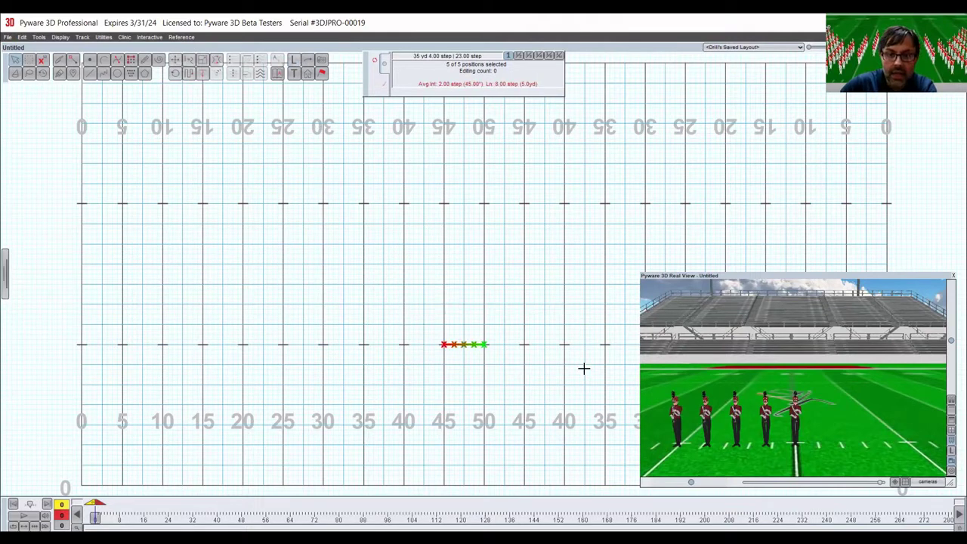
{"action": "left_click", "coordinate": [322, 75]}
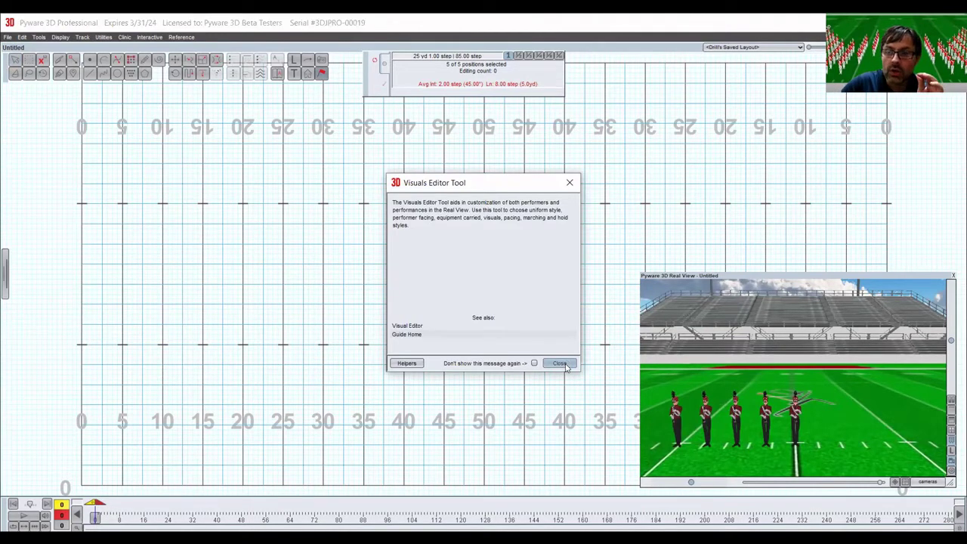
{"action": "left_click", "coordinate": [563, 362]}
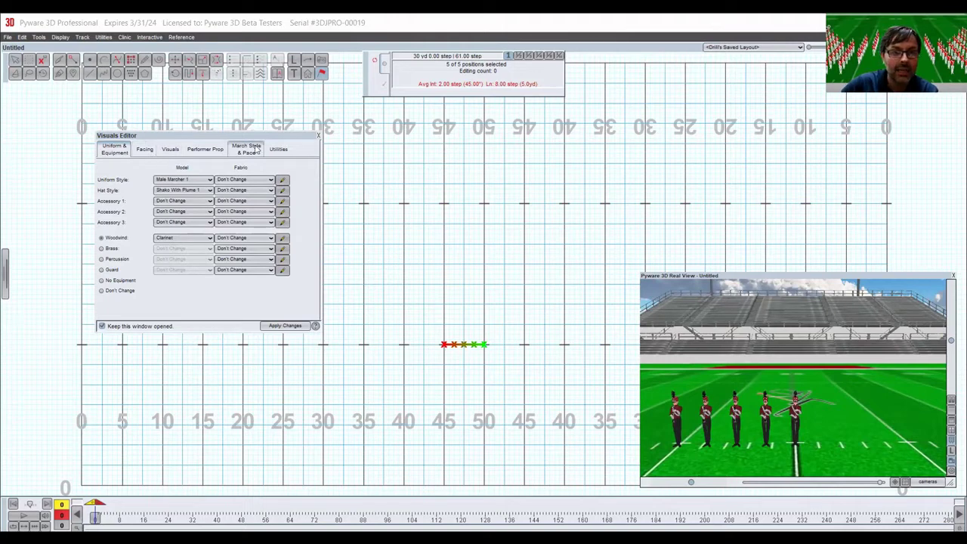
{"action": "left_click", "coordinate": [206, 150]}
{"action": "left_click", "coordinate": [115, 149]}
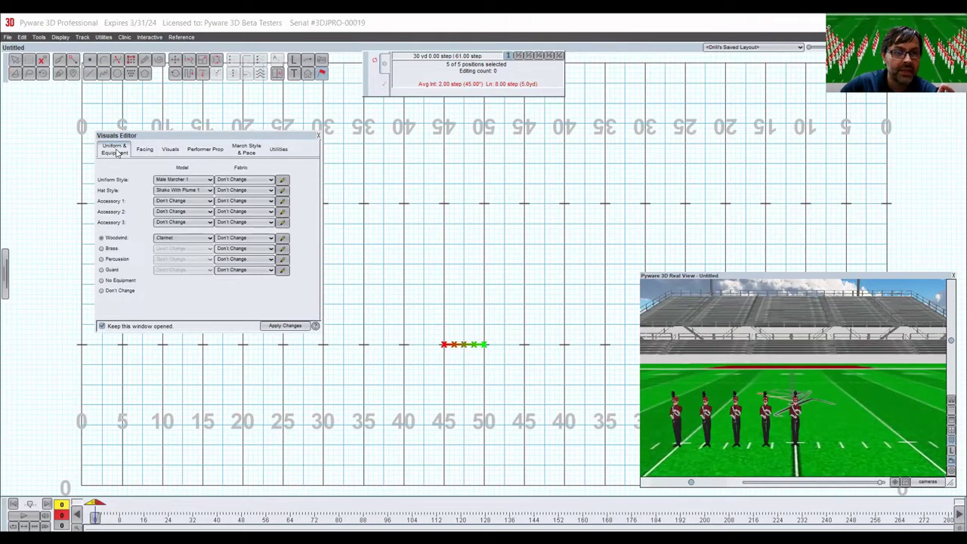
Set the performers' woodwind instrument to Bass Clarinet and apply the change.
{"action": "left_click", "coordinate": [173, 238]}
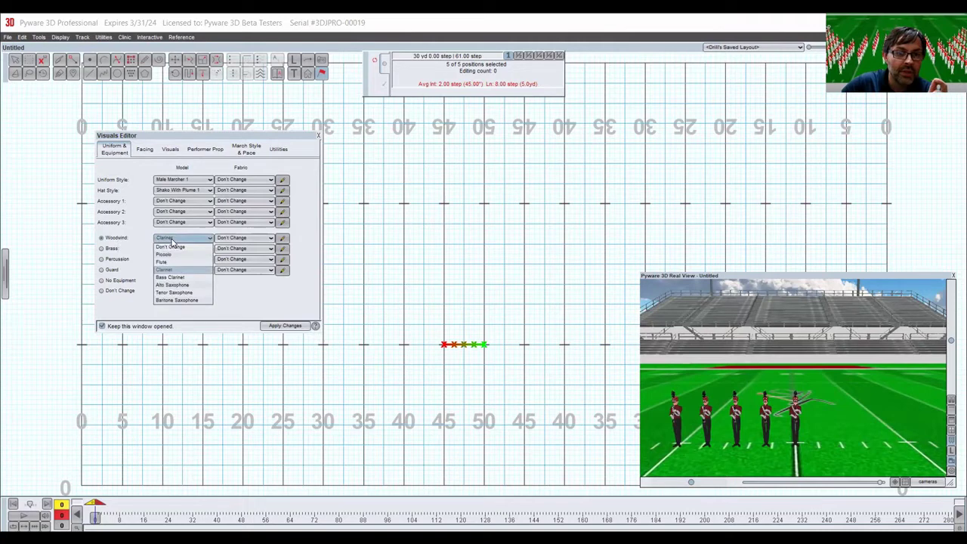
{"action": "left_click", "coordinate": [180, 278]}
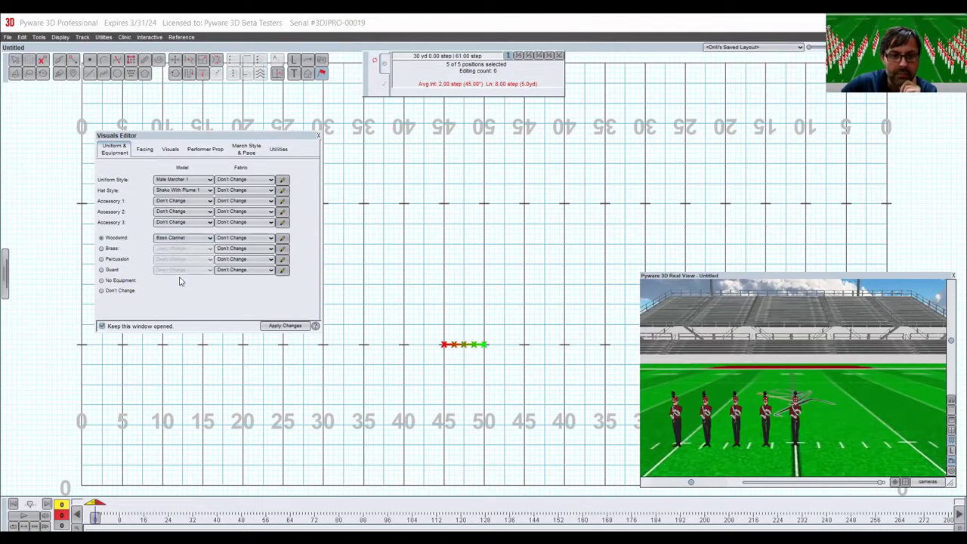
{"action": "left_click", "coordinate": [285, 326]}
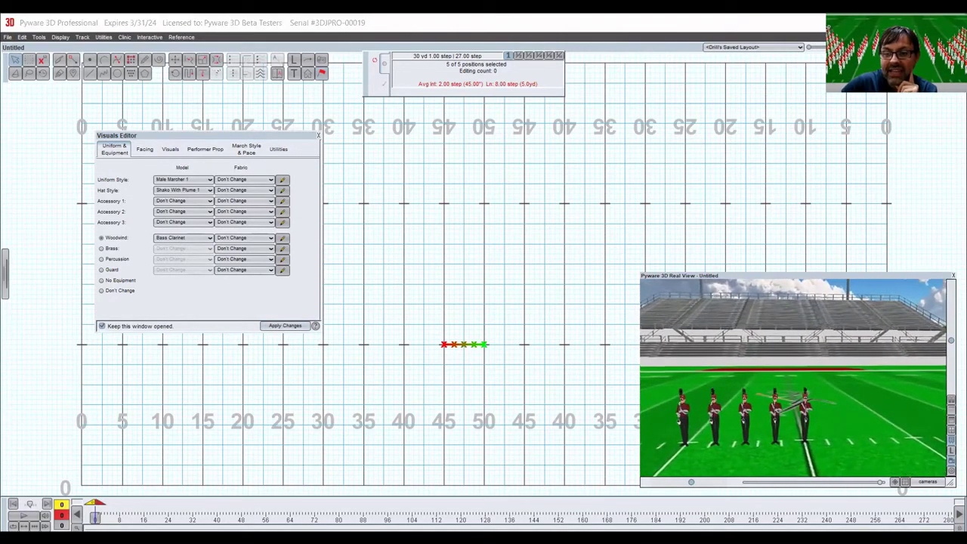
Set the performers' woodwind instrument to Baritone Saxophone, apply the change and inspect the performers in the Real View.
{"action": "left_click", "coordinate": [176, 239]}
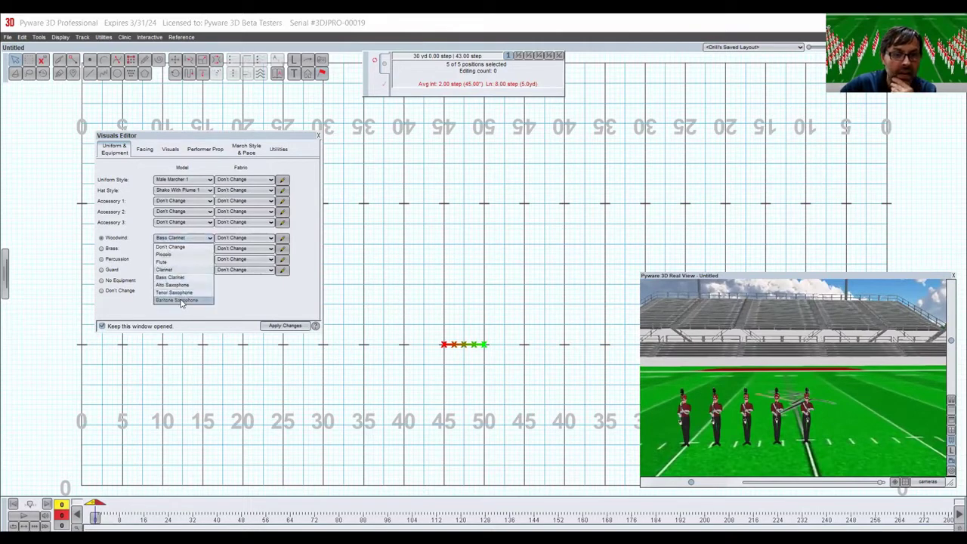
{"action": "left_click", "coordinate": [181, 301]}
{"action": "left_click", "coordinate": [285, 326]}
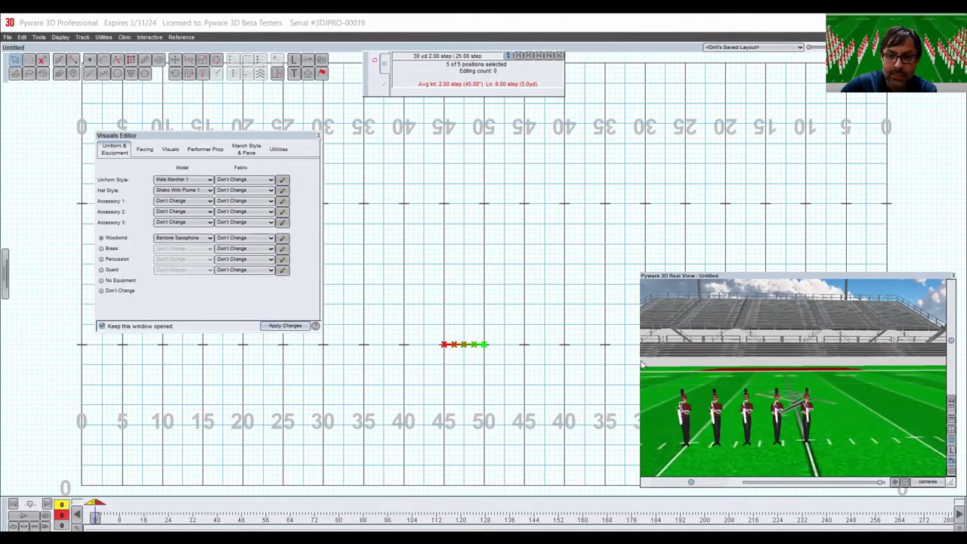
{"action": "mouse_move", "coordinate": [774, 387]}
{"action": "left_mouse_down"}
{"action": "mouse_move", "coordinate": [763, 389]}
{"action": "mouse_move", "coordinate": [793, 385]}
{"action": "left_mouse_up"}
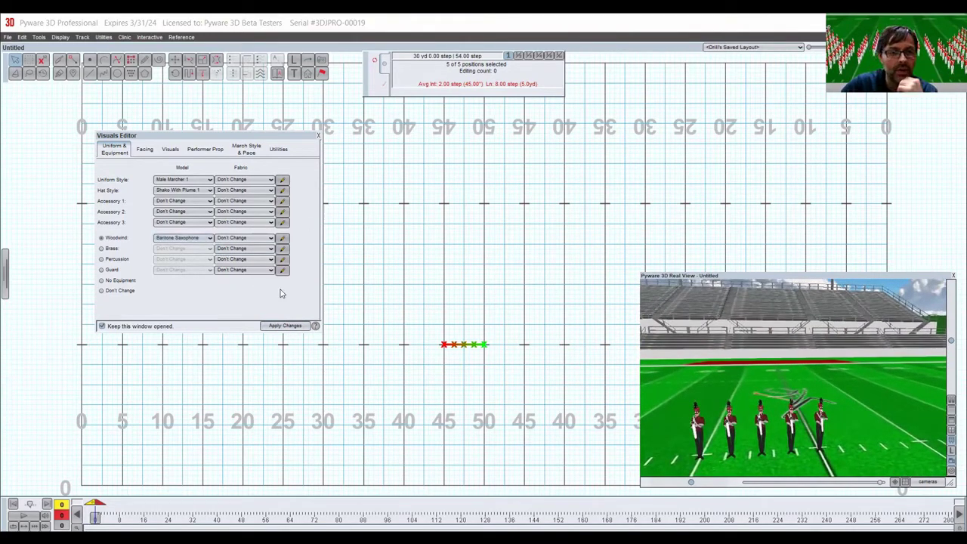
{"action": "left_click_drag", "start_coordinate": [779, 408], "coordinate": [782, 408]}
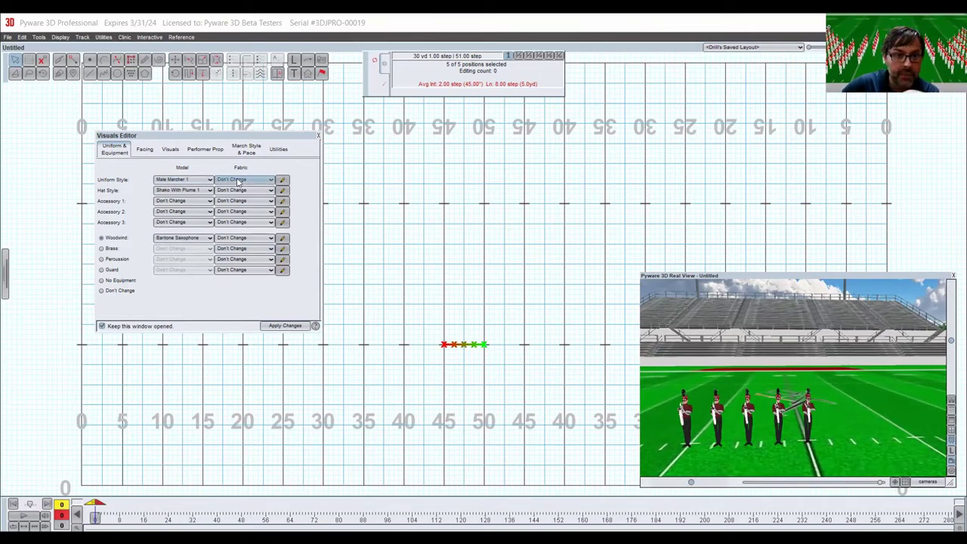
Apply the Military Red Person fabric to the uniforms and the Red White Shako fabric to the hats of the five performers.
{"action": "left_click", "coordinate": [281, 182]}
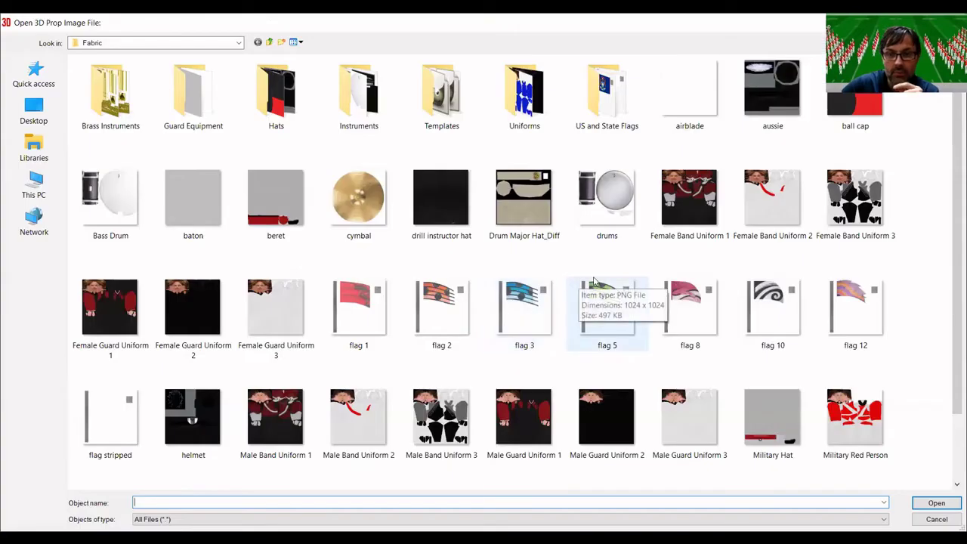
{"action": "scroll", "coordinate": [517, 321], "scroll_direction": "down", "scroll_amount": 1}
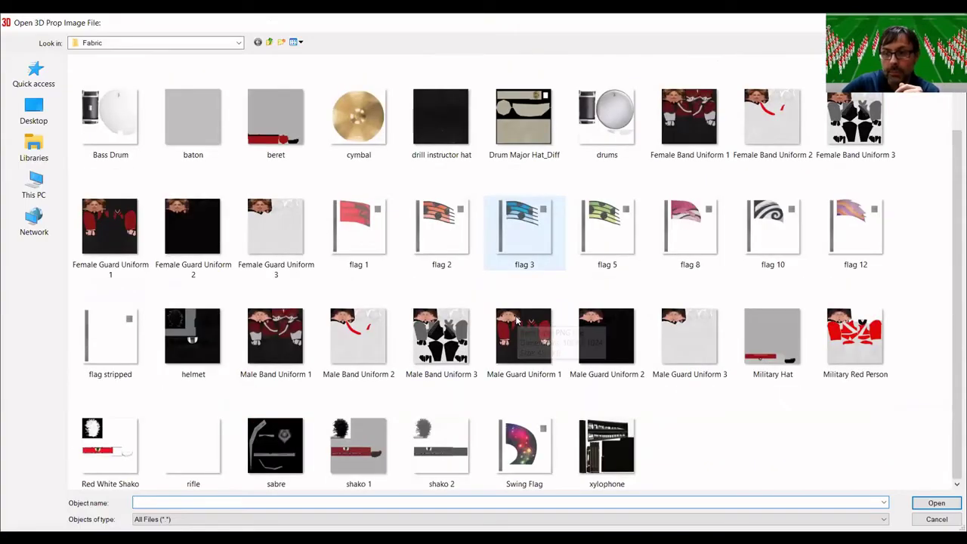
{"action": "left_click", "coordinate": [848, 348]}
{"action": "double_click", "coordinate": [848, 348]}
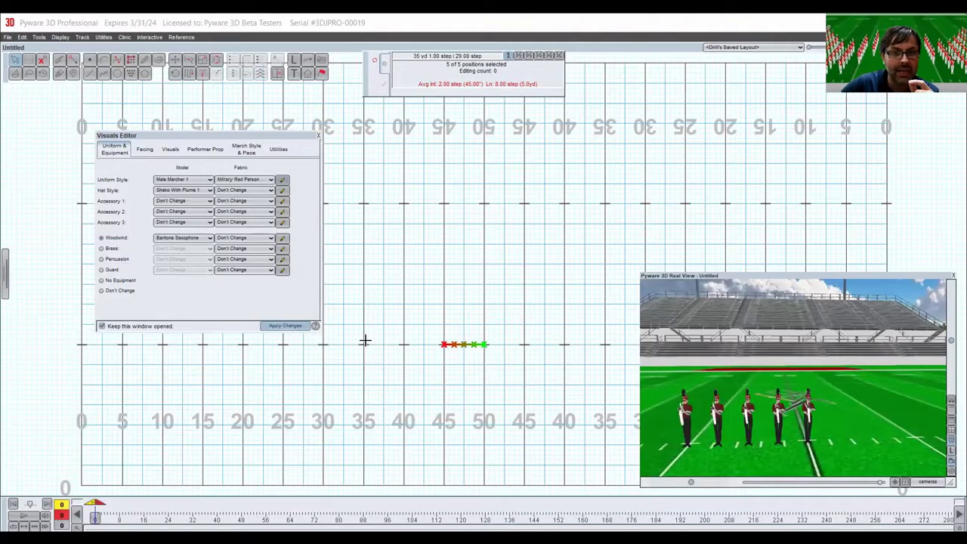
{"action": "left_click", "coordinate": [282, 192]}
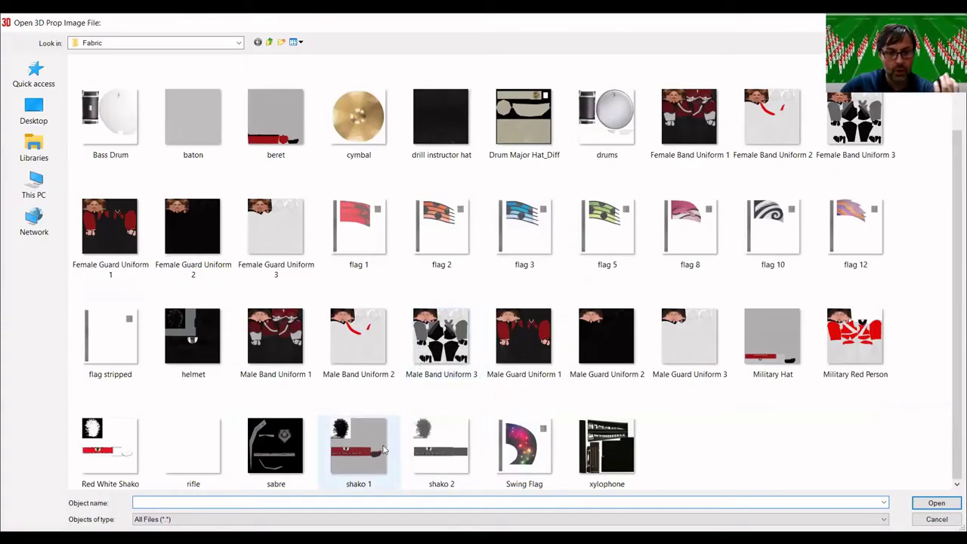
{"action": "double_click", "coordinate": [107, 442]}
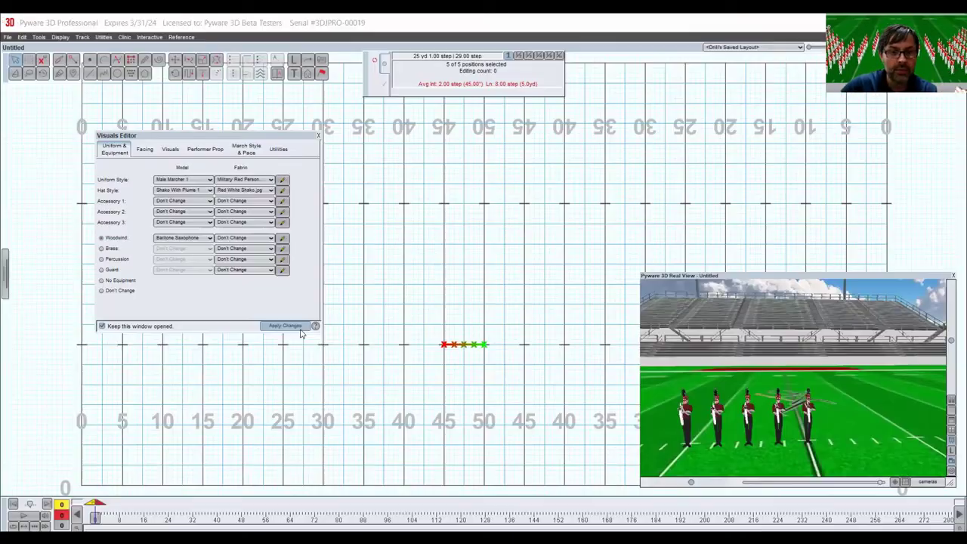
{"action": "left_click", "coordinate": [277, 326]}
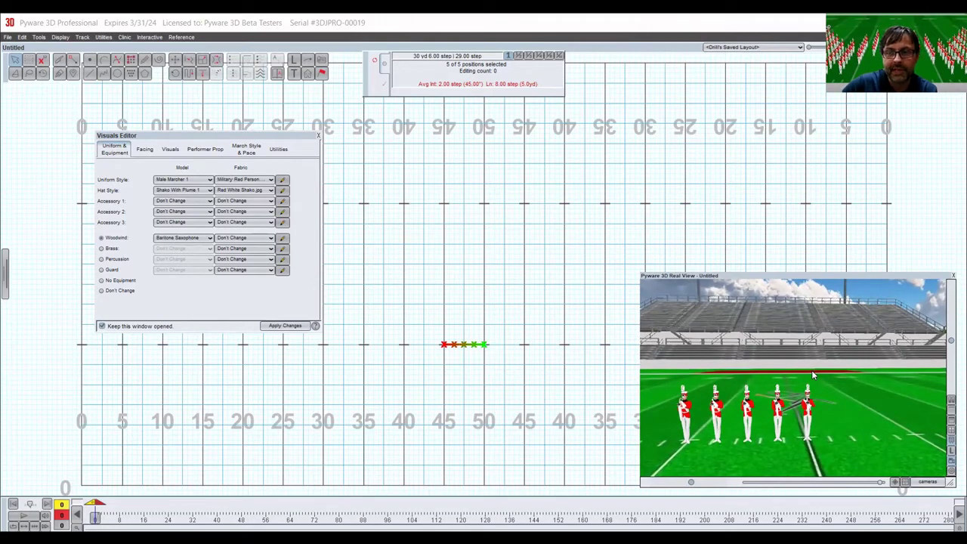
{"action": "scroll", "coordinate": [812, 375], "scroll_direction": "down", "scroll_amount": 5}
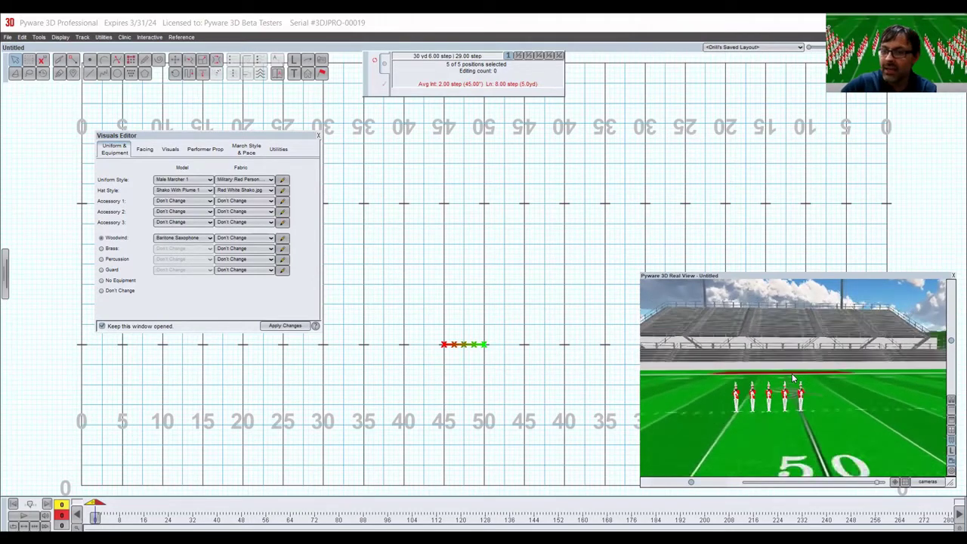
{"action": "scroll", "coordinate": [791, 378], "scroll_direction": "up", "scroll_amount": 4}
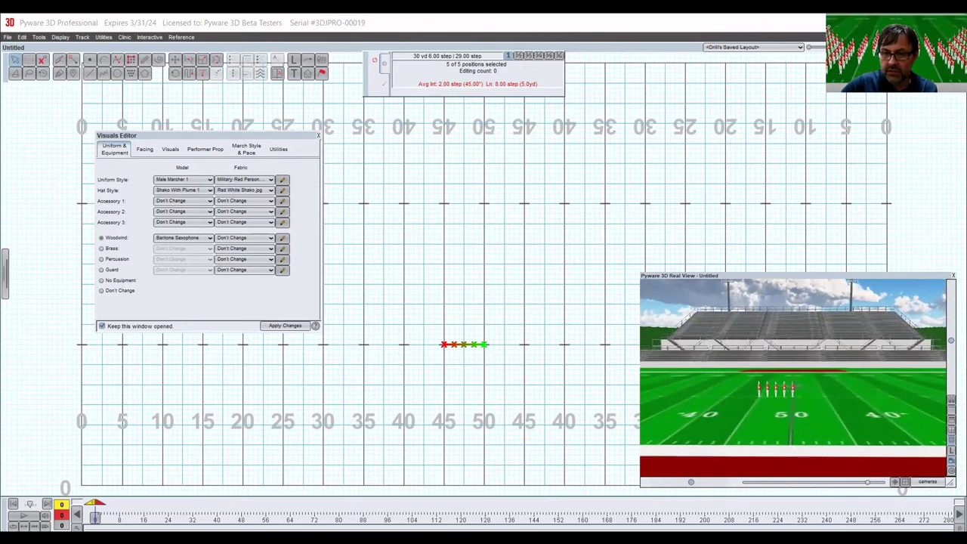
Apply the uniform and hat settings to the five performers and examine them up close in the Real View.
{"action": "scroll", "coordinate": [867, 373], "scroll_direction": "up", "scroll_amount": 3}
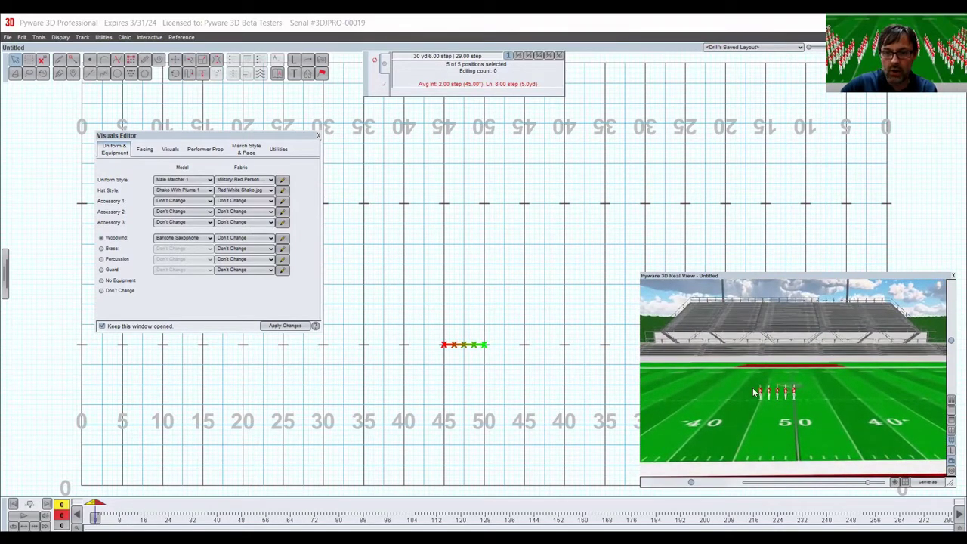
{"action": "scroll", "coordinate": [720, 363], "scroll_direction": "up", "scroll_amount": 3}
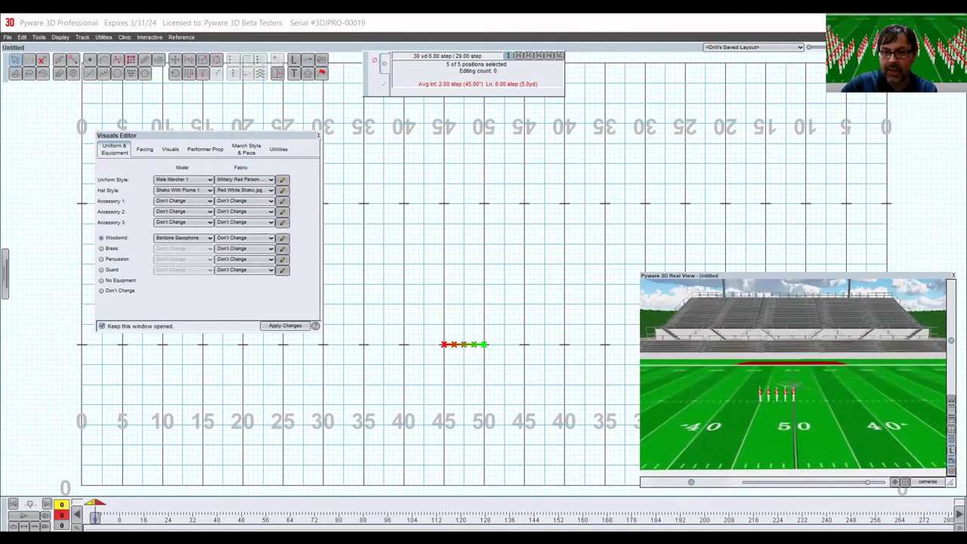
{"action": "scroll", "coordinate": [822, 370], "scroll_direction": "down", "scroll_amount": 3}
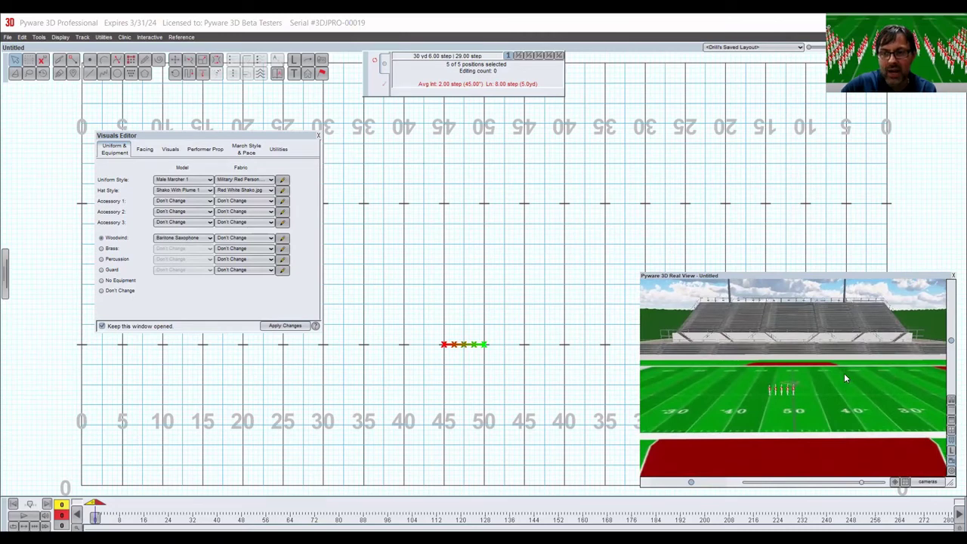
{"action": "scroll", "coordinate": [844, 374], "scroll_direction": "down", "scroll_amount": 3}
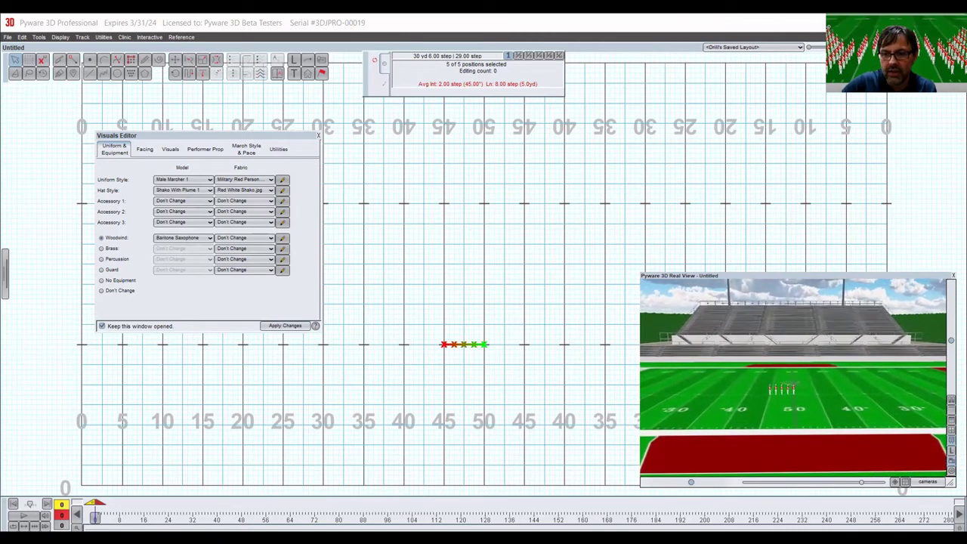
{"action": "scroll", "coordinate": [845, 373], "scroll_direction": "up", "scroll_amount": 3}
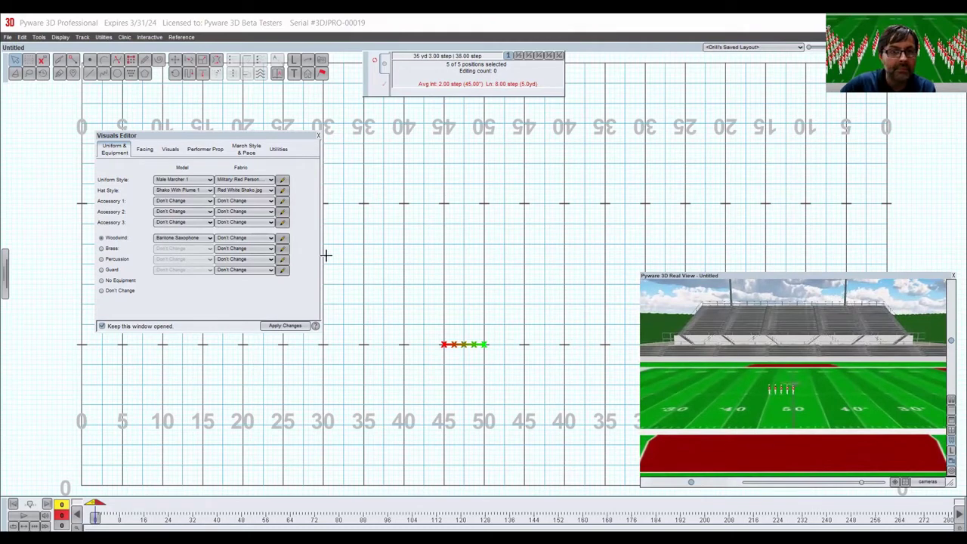
{"action": "left_click", "coordinate": [286, 325]}
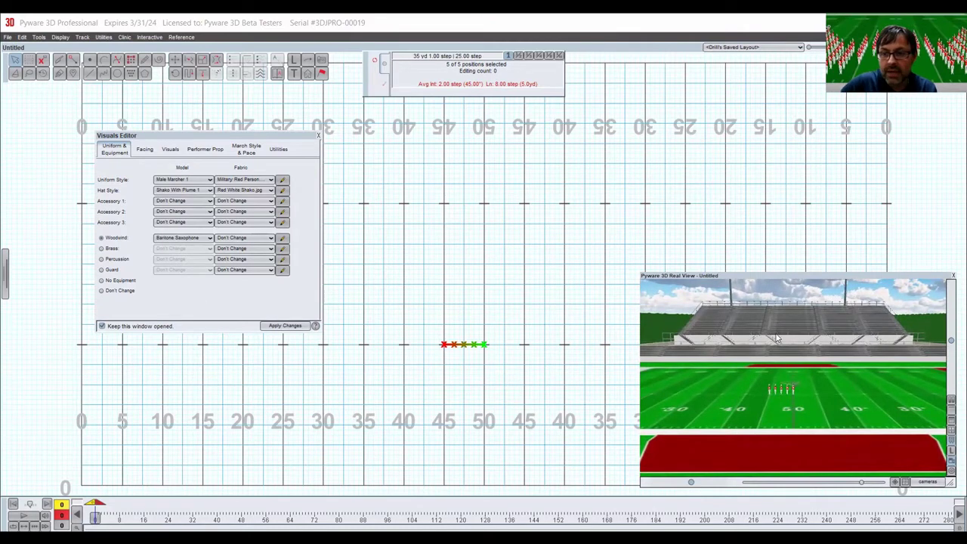
{"action": "scroll", "coordinate": [777, 344], "scroll_direction": "up", "scroll_amount": 5}
{"action": "scroll", "coordinate": [784, 358], "scroll_direction": "up", "scroll_amount": 5}
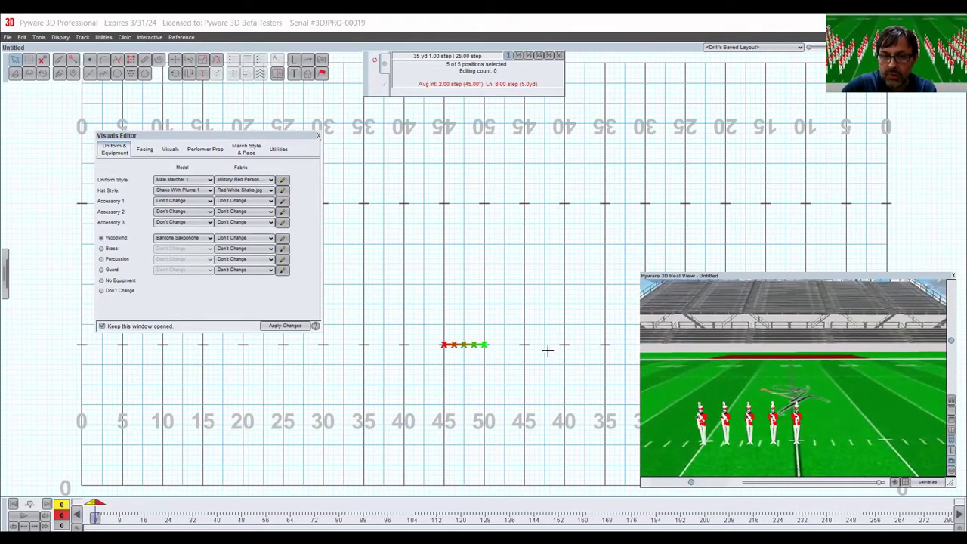
Set the performers' upper body facing to a fixed direction of 0.0, apply it and close the Visuals Editor.
{"action": "left_click", "coordinate": [145, 150]}
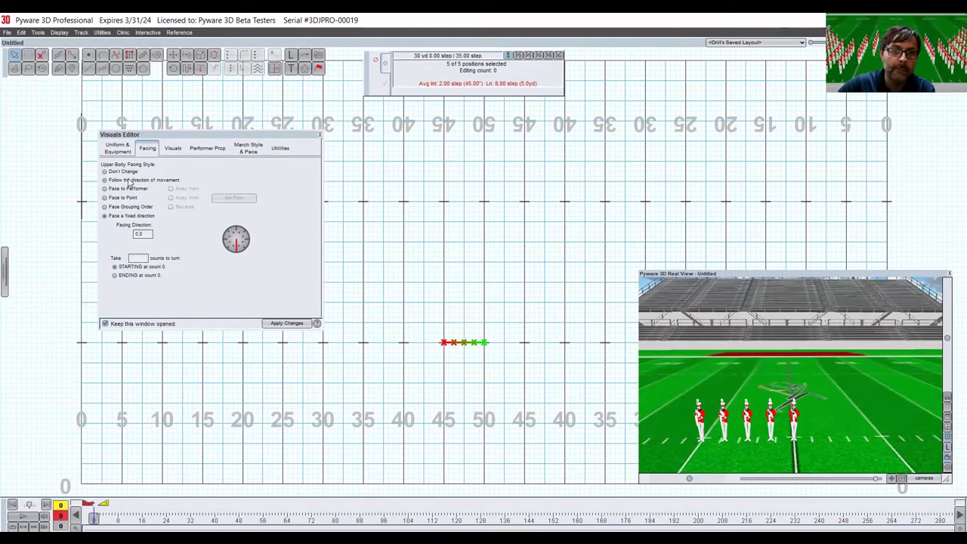
{"action": "left_click", "coordinate": [130, 182]}
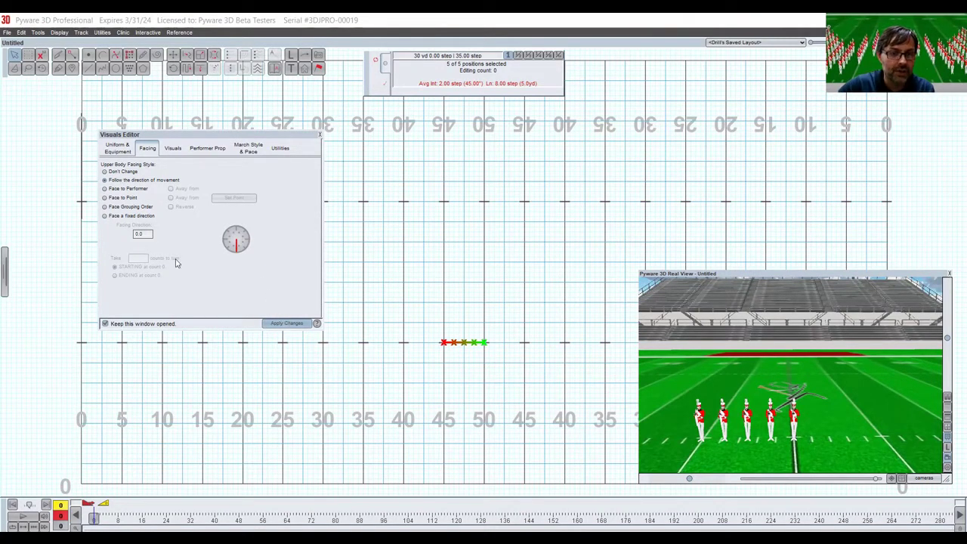
{"action": "left_click", "coordinate": [115, 218]}
{"action": "left_click", "coordinate": [286, 324]}
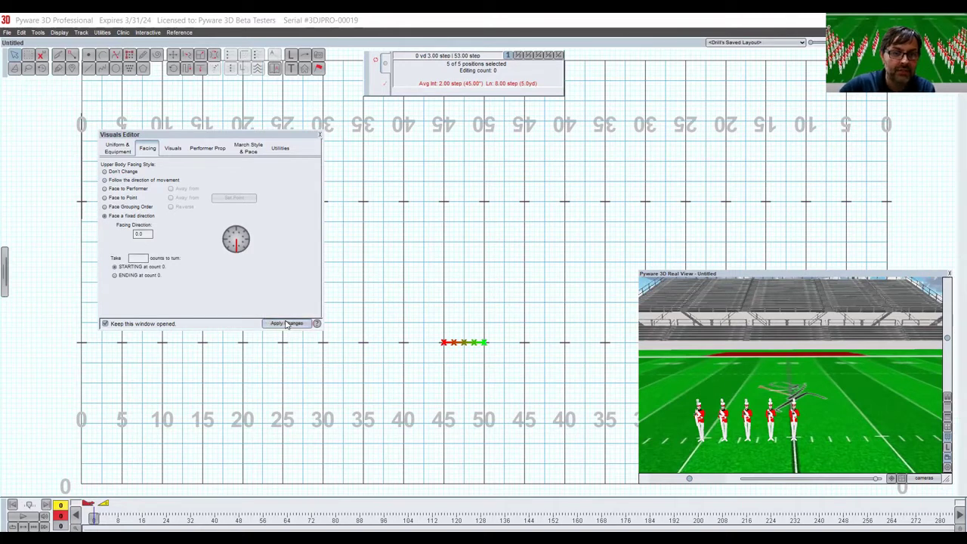
{"action": "left_click", "coordinate": [319, 135]}
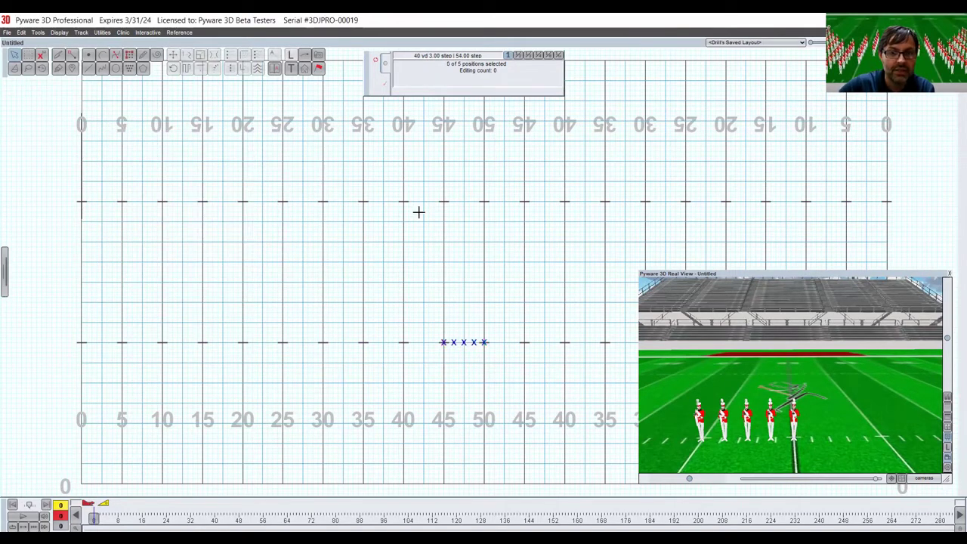
{"action": "left_click", "coordinate": [248, 216]}
Add standard page tabs at counts 0 and 8 in the Production Sheet, keeping the New Page Tab window open between entries.
{"action": "left_click", "coordinate": [4, 290]}
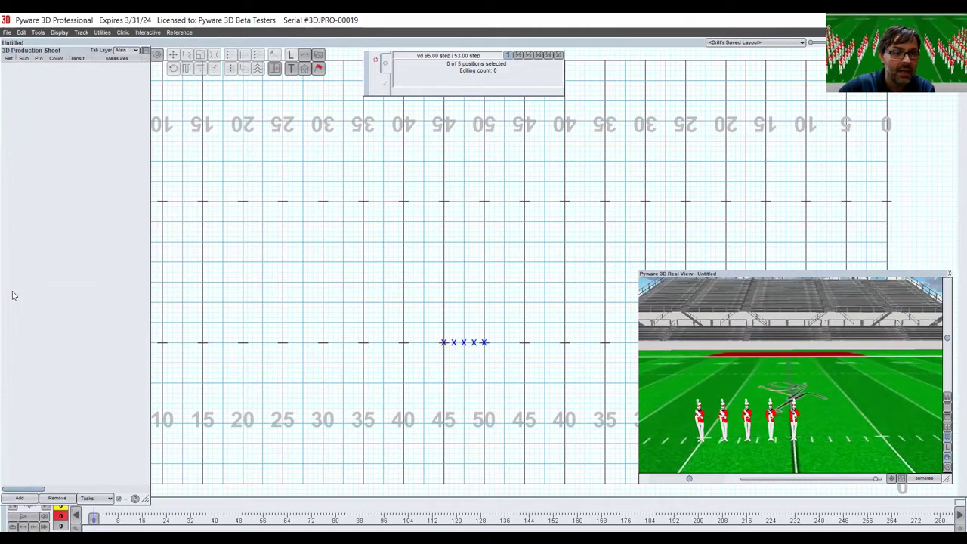
{"action": "left_click", "coordinate": [20, 499]}
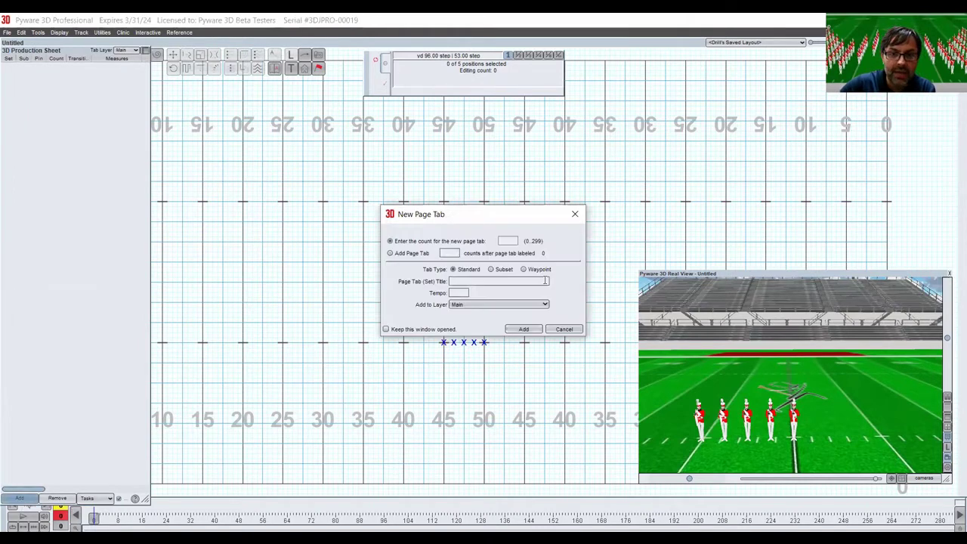
{"action": "left_click", "coordinate": [421, 330]}
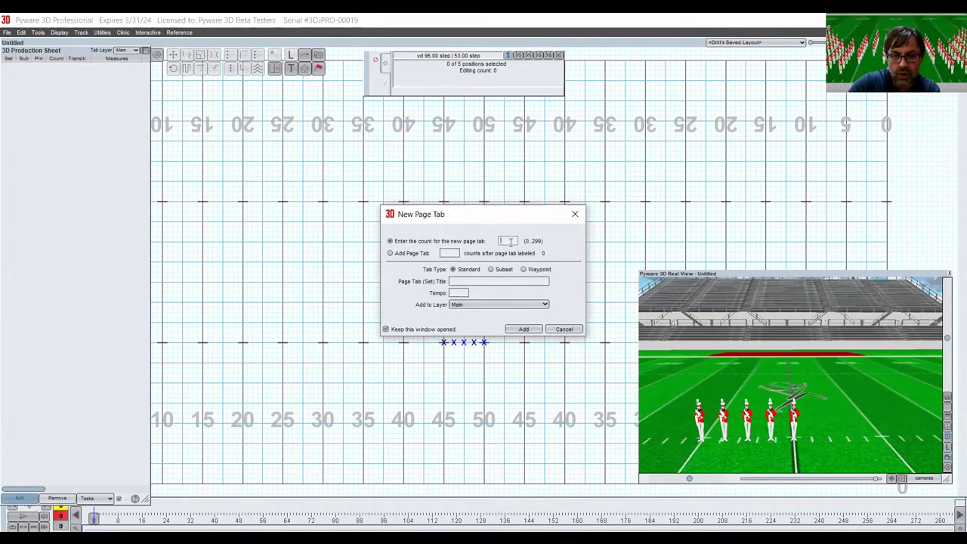
{"action": "key", "text": "Return"}
{"action": "type", "text": "8"}
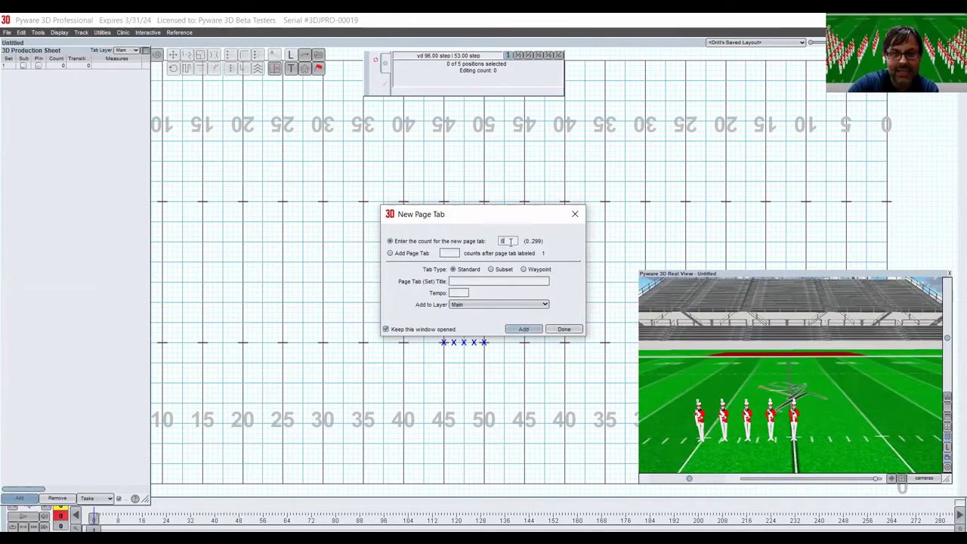
{"action": "key", "text": "Return"}
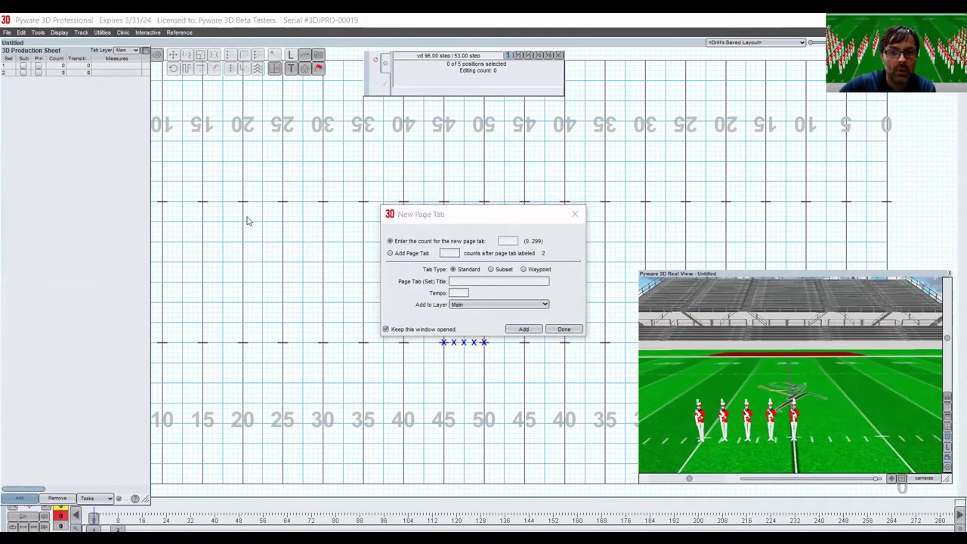
{"action": "key", "text": "Escape"}
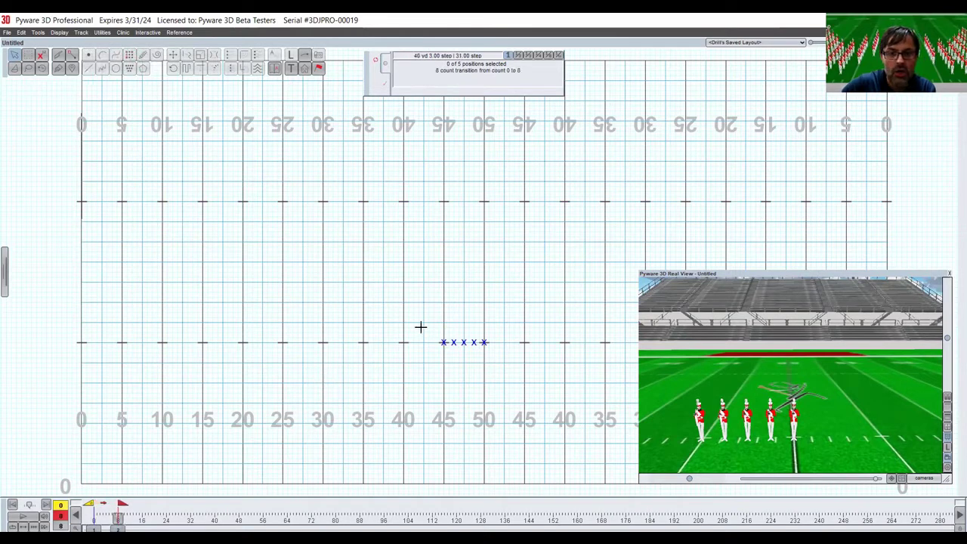
Select all five performers at count 8 and reopen their facing settings in the Visuals Editor.
{"action": "left_click_drag", "start_coordinate": [420, 326], "coordinate": [538, 380]}
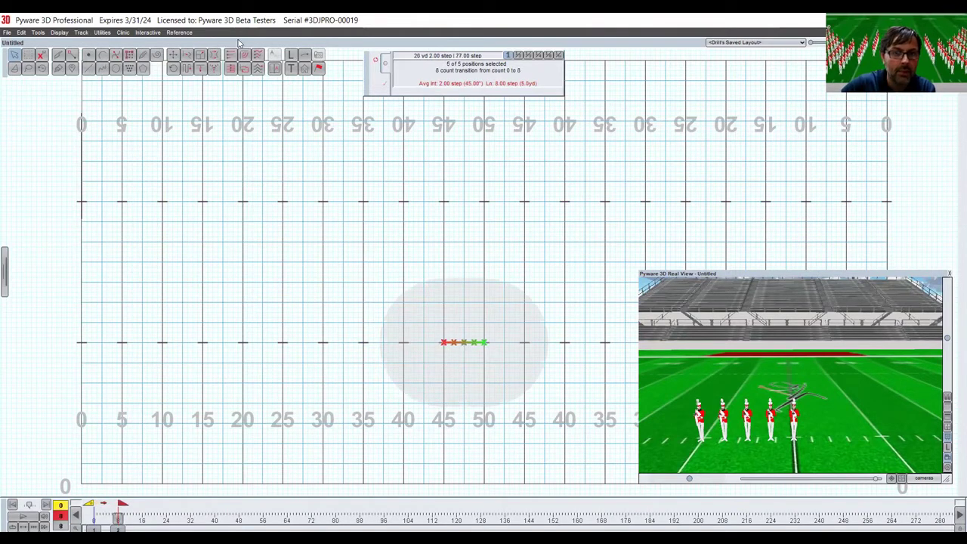
{"action": "left_click", "coordinate": [320, 68]}
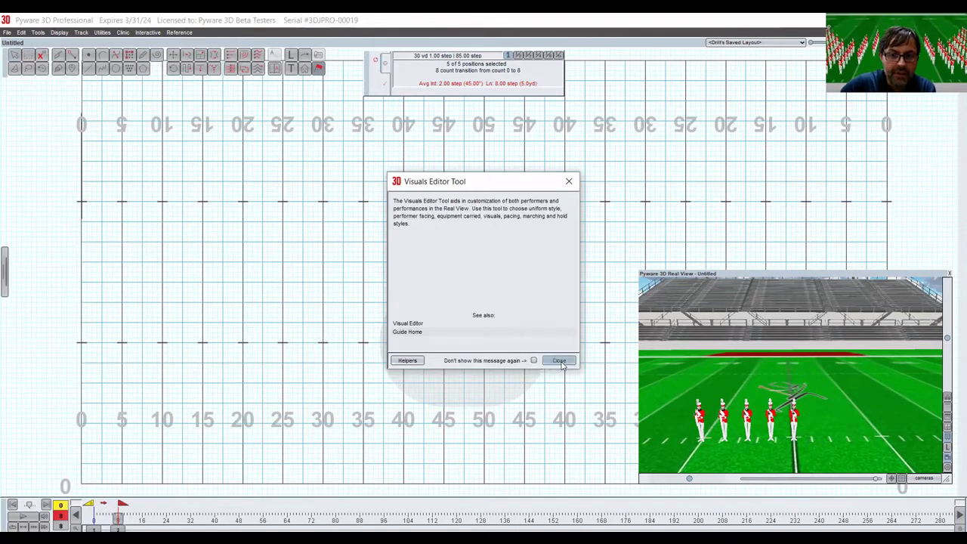
{"action": "key", "text": "Return"}
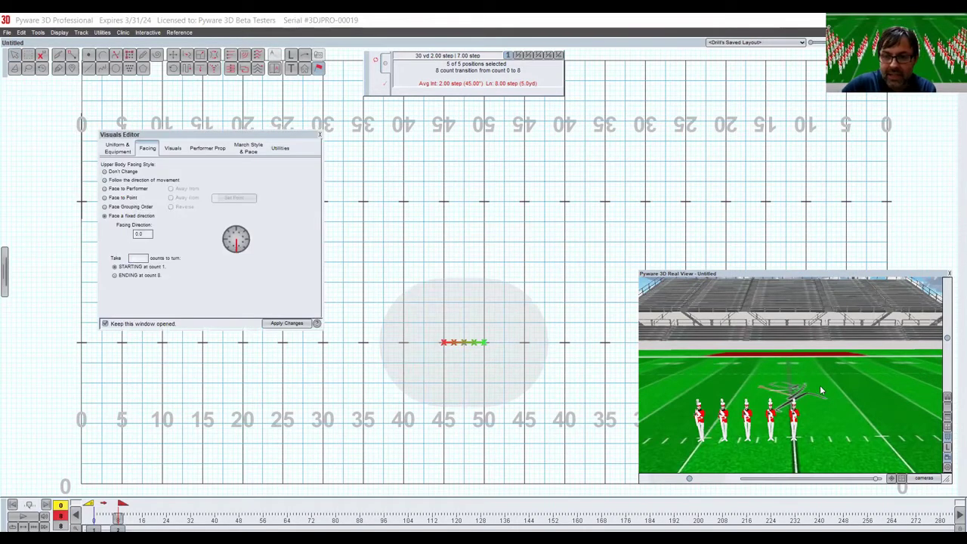
{"action": "scroll", "coordinate": [820, 386], "scroll_direction": "down", "scroll_amount": 3}
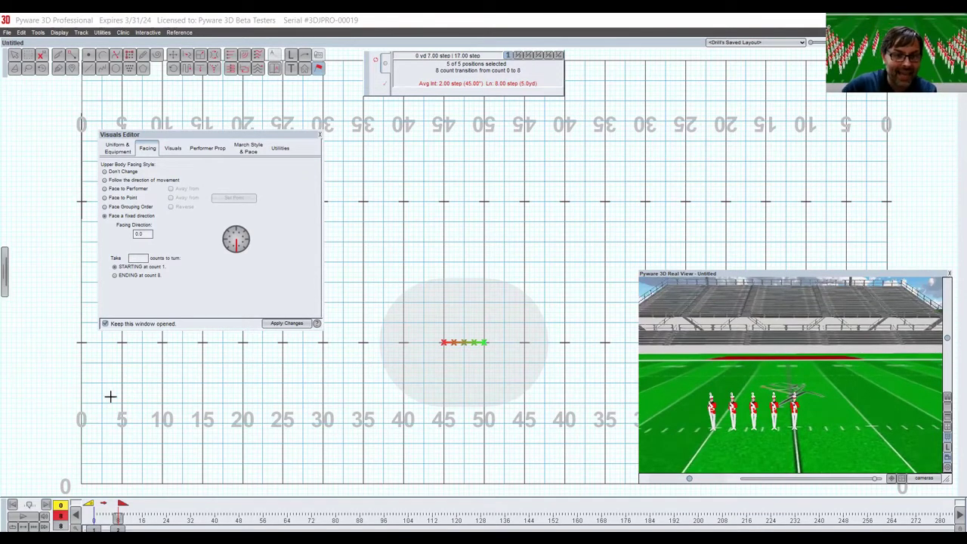
Push the five performers 5.0 yards straight upfield with an 8.0 to 5 stride between counts 0 and 8, and play the animation.
{"action": "left_click", "coordinate": [173, 54]}
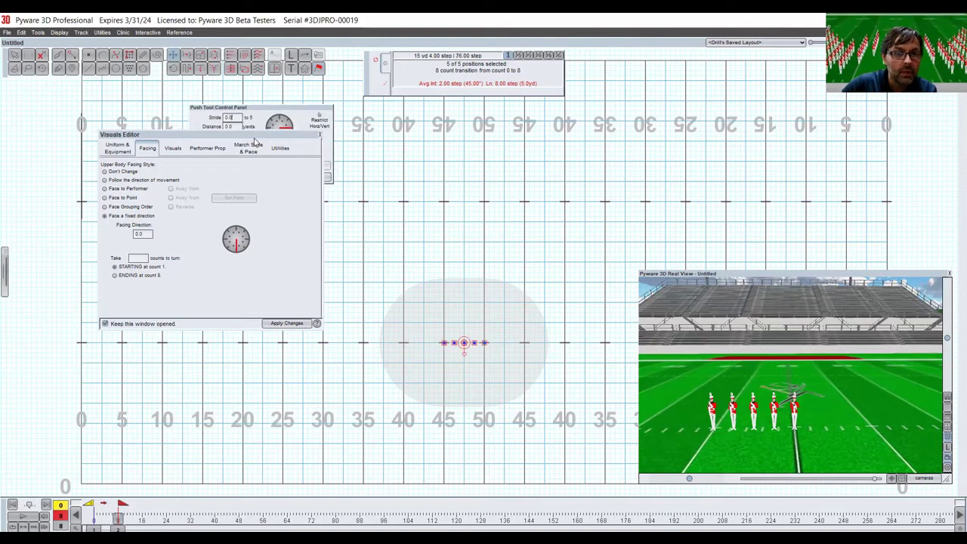
{"action": "key", "text": "Up"}
{"action": "key", "text": "Up"}
{"action": "key", "text": "Up"}
{"action": "key", "text": "Up"}
{"action": "key", "text": "Up"}
{"action": "key", "text": "Up"}
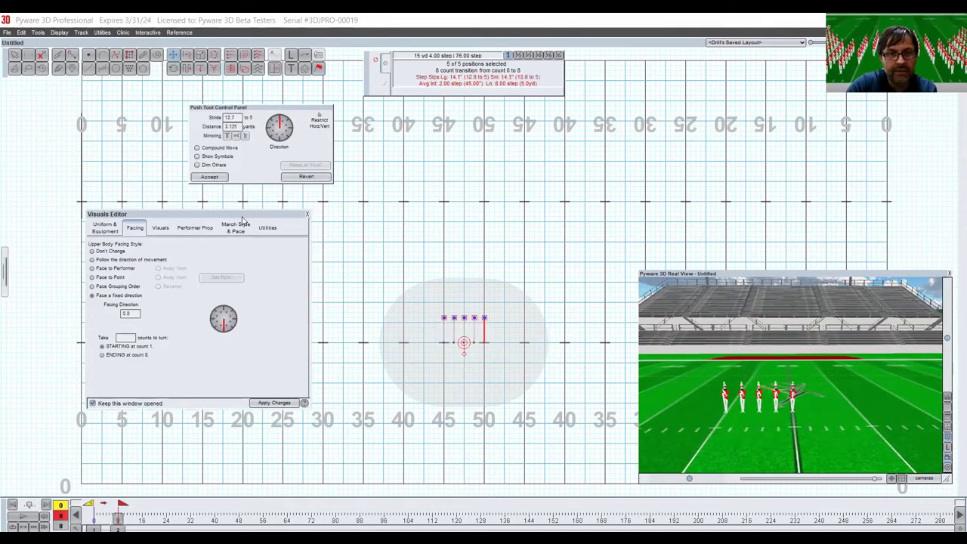
{"action": "key", "text": "Up"}
{"action": "key", "text": "Up"}
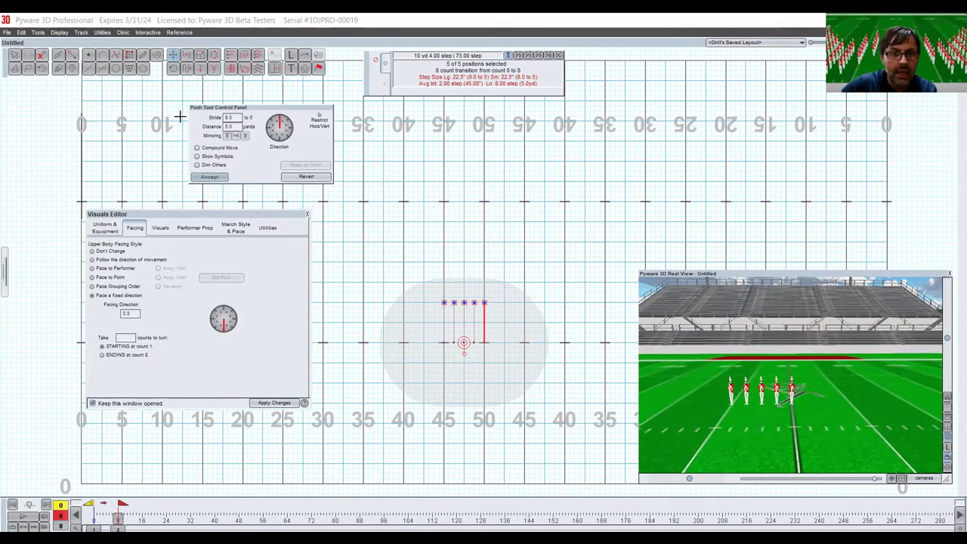
{"action": "left_click", "coordinate": [212, 177]}
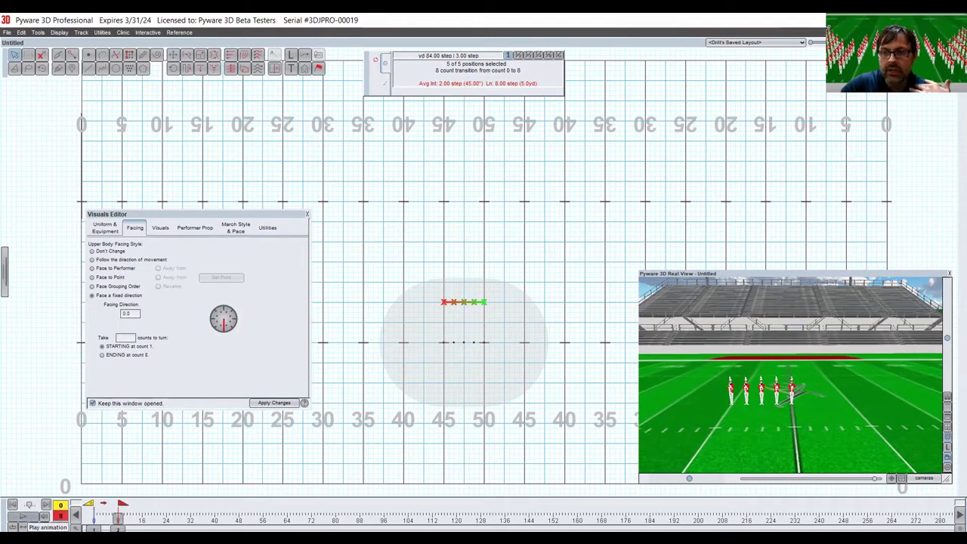
{"action": "left_click", "coordinate": [46, 515]}
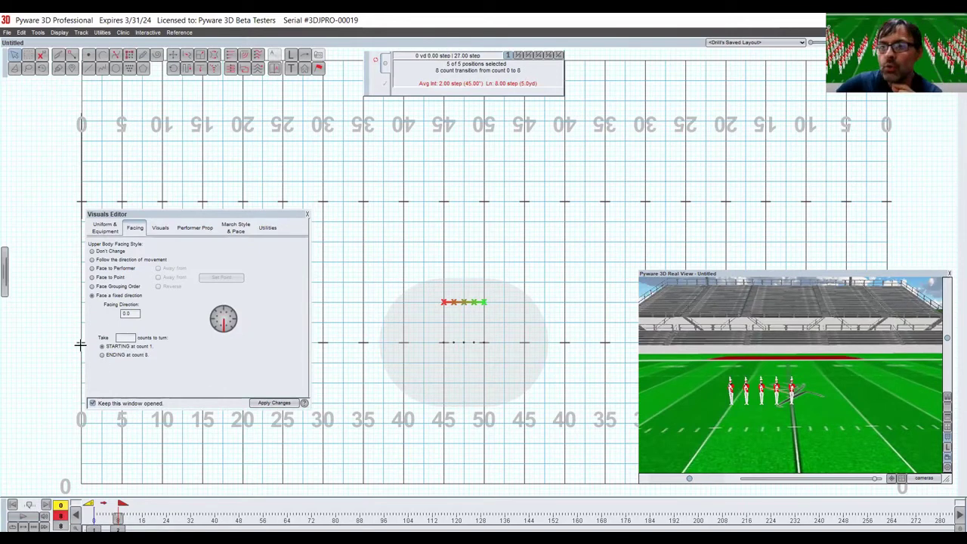
Make the performers' upper bodies follow the direction of movement, replay the transition and close the Visuals Editor.
{"action": "left_click", "coordinate": [144, 259]}
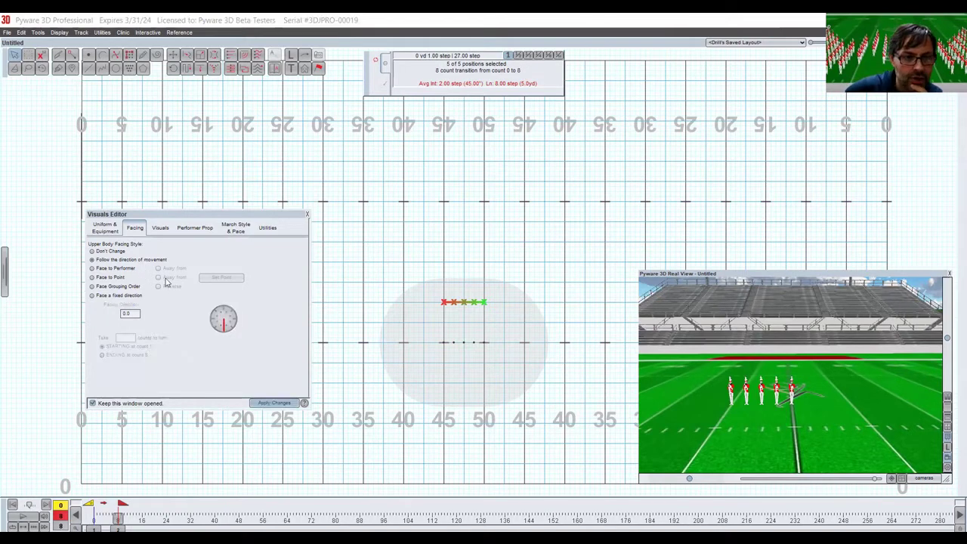
{"action": "left_click", "coordinate": [272, 403]}
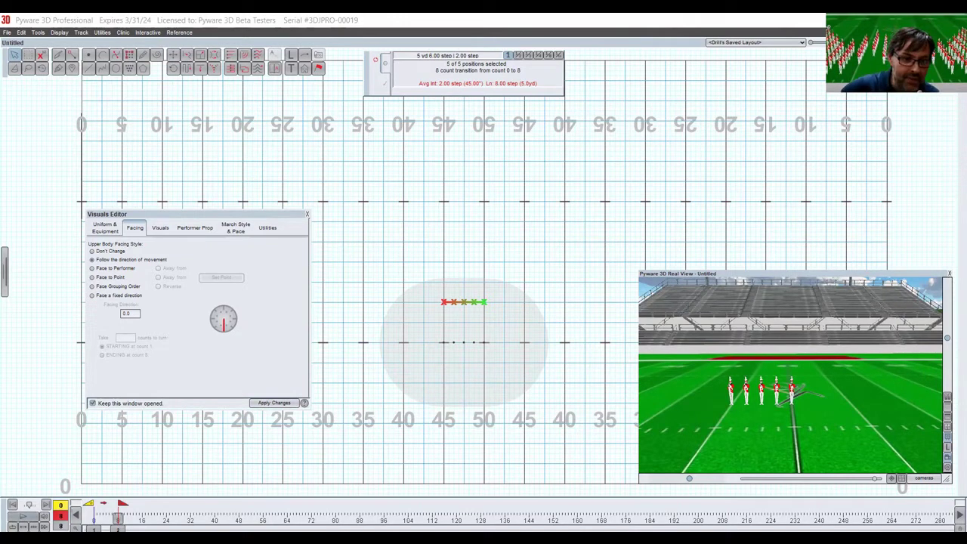
{"action": "left_click", "coordinate": [10, 515]}
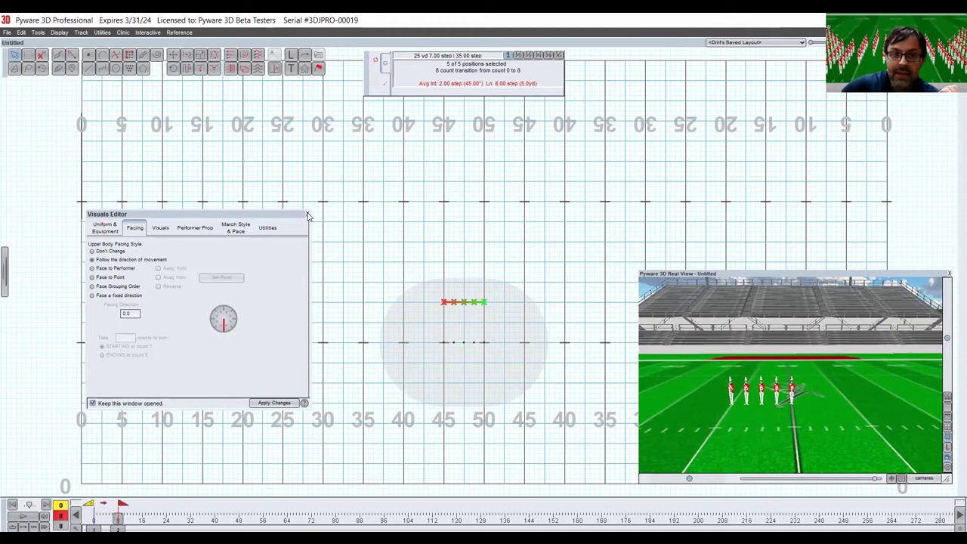
{"action": "left_click", "coordinate": [326, 272]}
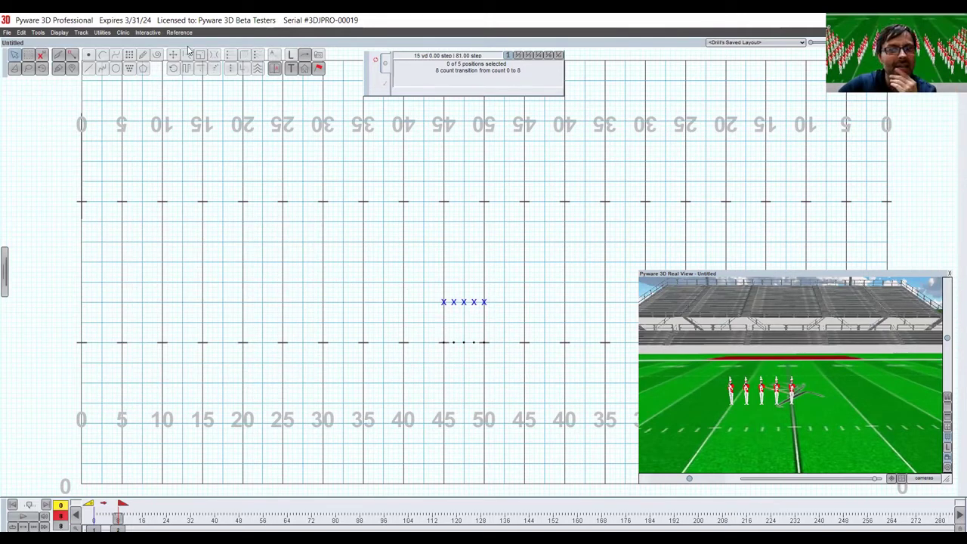
Reselect the five performers and add a page tab at count 16.
{"action": "left_click_drag", "start_coordinate": [427, 278], "coordinate": [565, 332]}
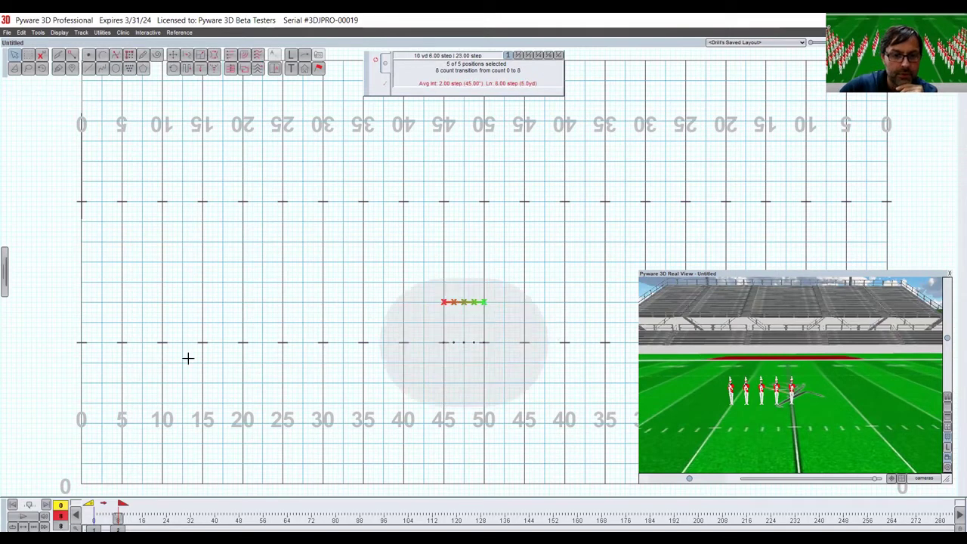
{"action": "mouse_move", "coordinate": [21, 273]}
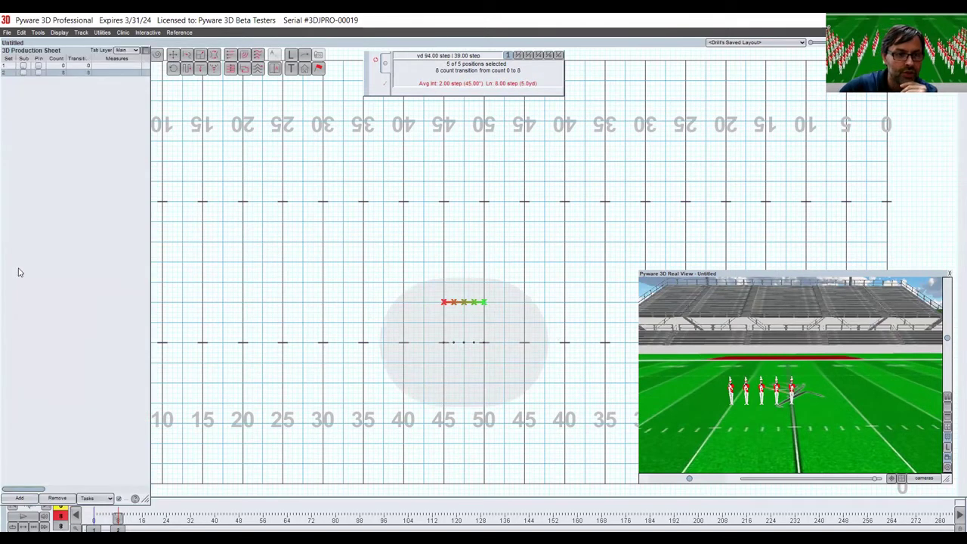
{"action": "left_click", "coordinate": [14, 500]}
{"action": "key", "text": "Return"}
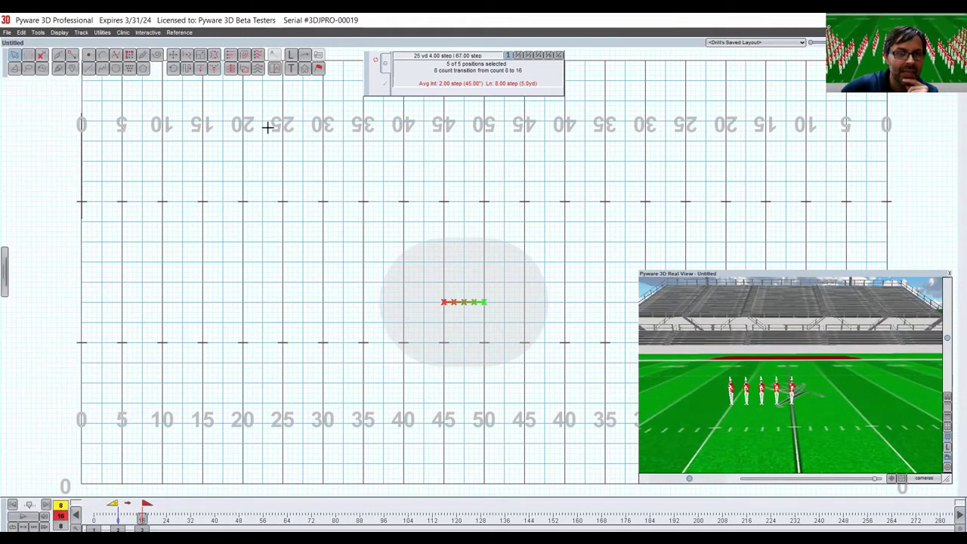
Push the five performers 5 yards sideways past the 50-yard line for the transition from count 8 to 16.
{"action": "left_click", "coordinate": [172, 57]}
{"action": "key", "text": "Right"}
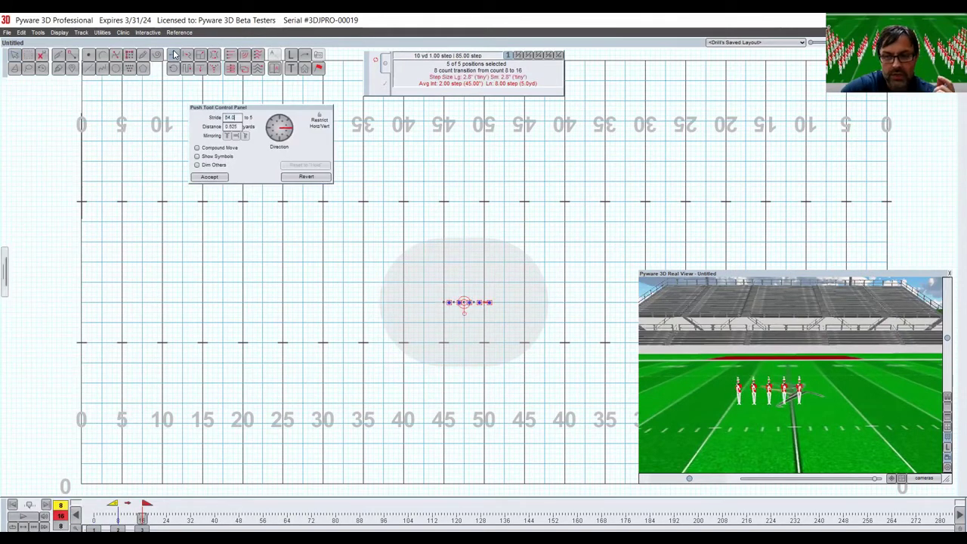
{"action": "key", "text": "Right"}
{"action": "left_click", "coordinate": [174, 55]}
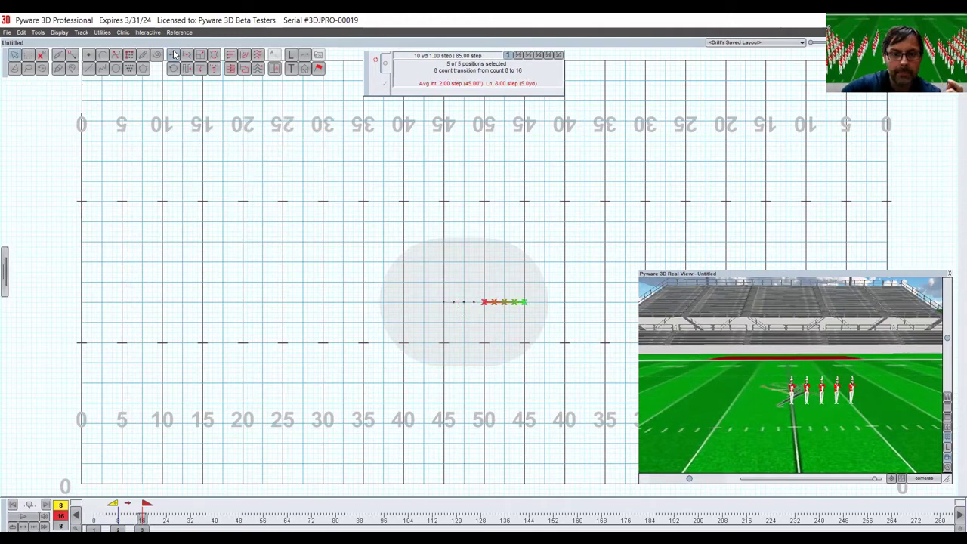
Extend the transition to run from count 0 to 16 and reselect all five performers.
{"action": "left_click", "coordinate": [280, 385]}
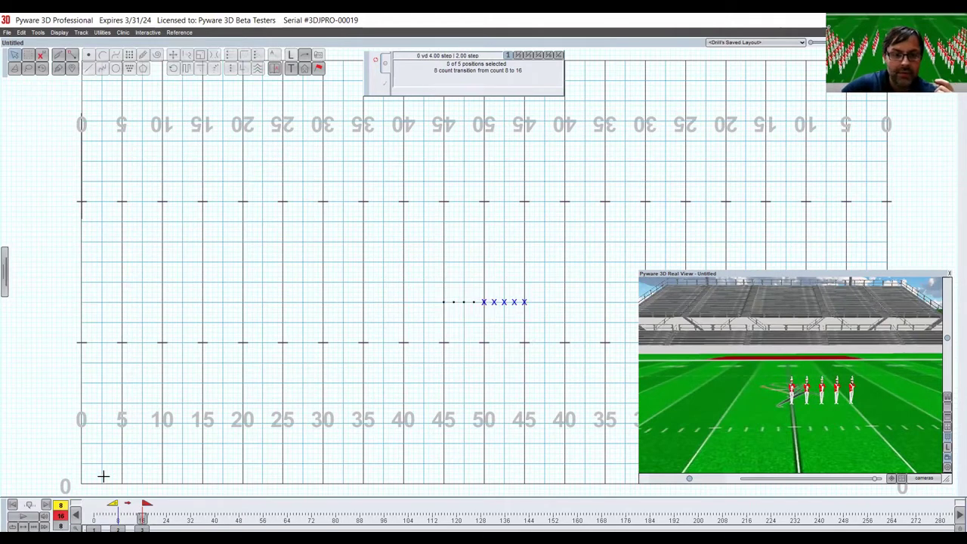
{"action": "left_click_drag", "start_coordinate": [114, 505], "coordinate": [90, 505]}
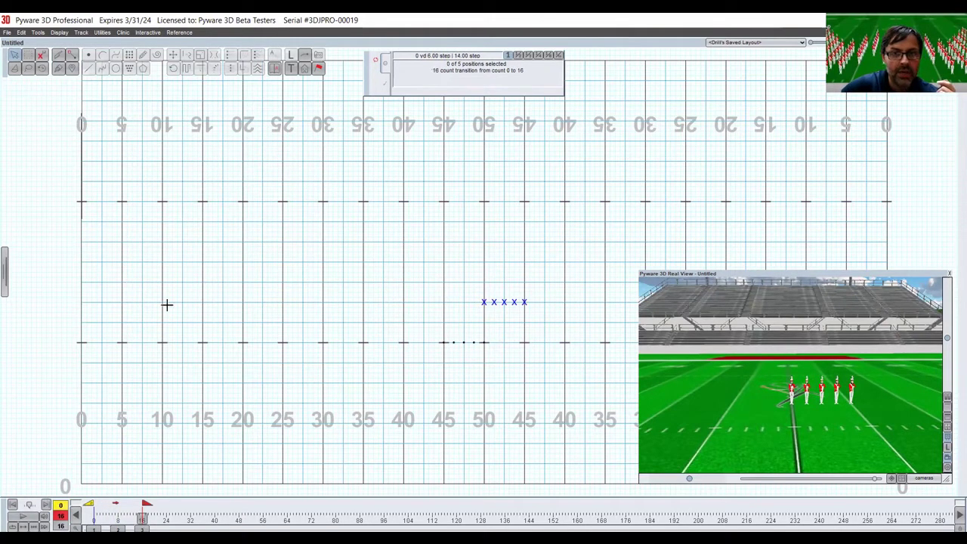
{"action": "key", "text": "ctrl+a"}
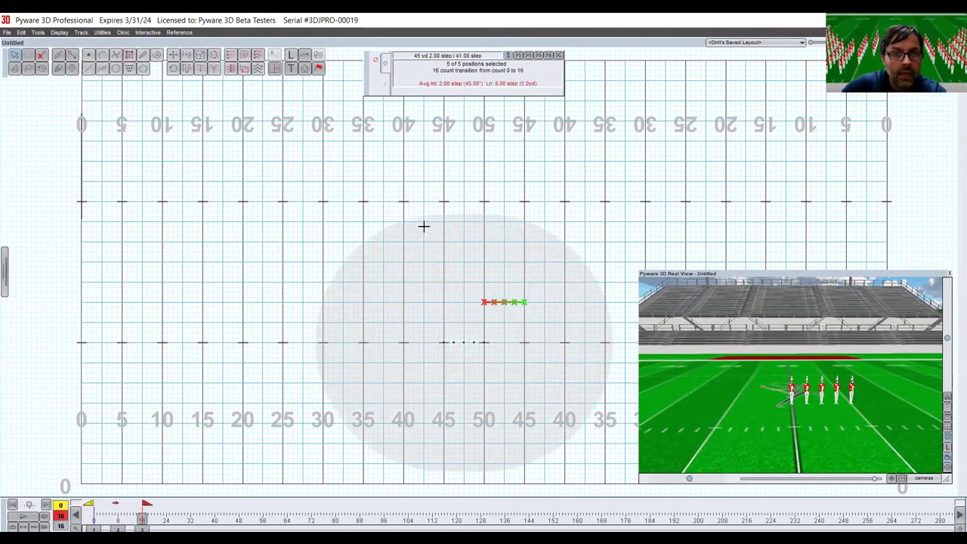
Open the Visuals Editor for the selected performers and play the count 0 to 16 transition to check their facing.
{"action": "left_click", "coordinate": [318, 69]}
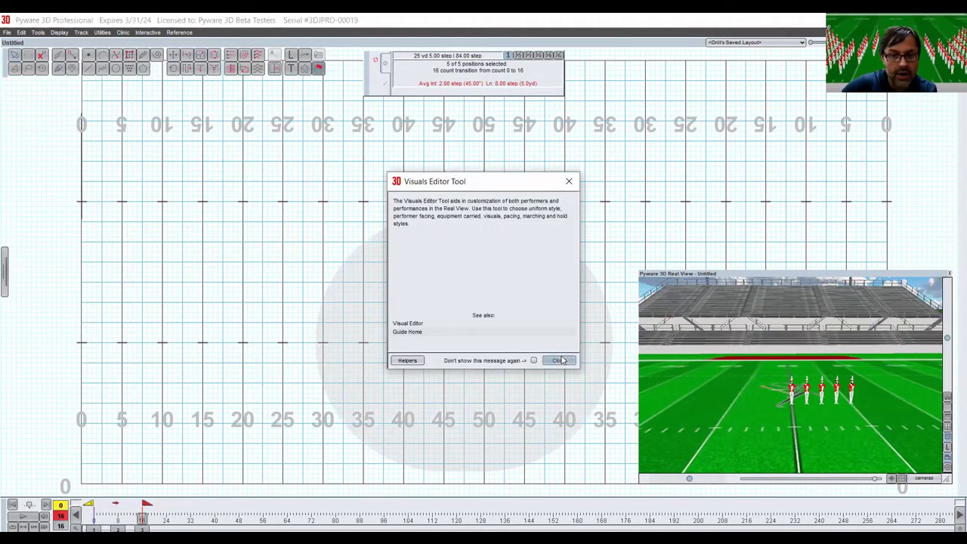
{"action": "left_click", "coordinate": [562, 359]}
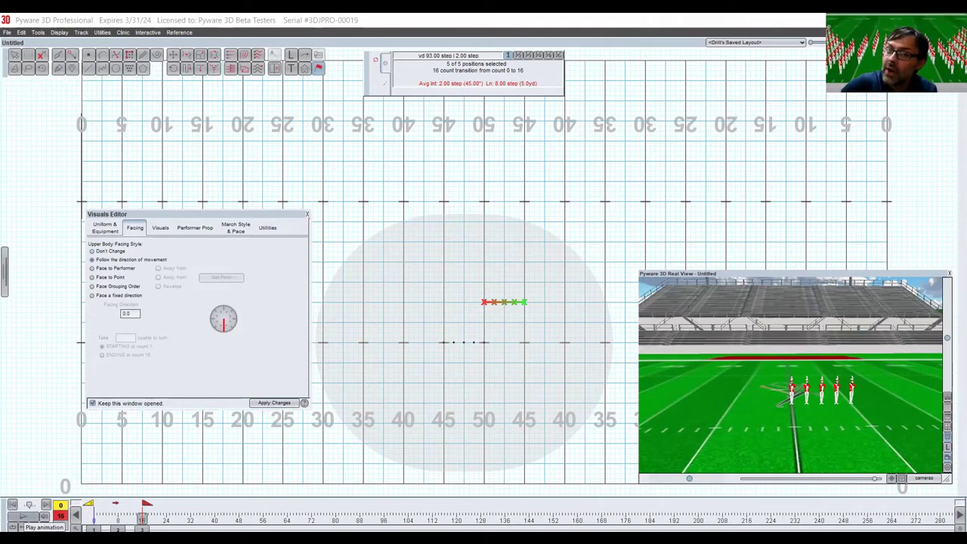
{"action": "left_click", "coordinate": [30, 515]}
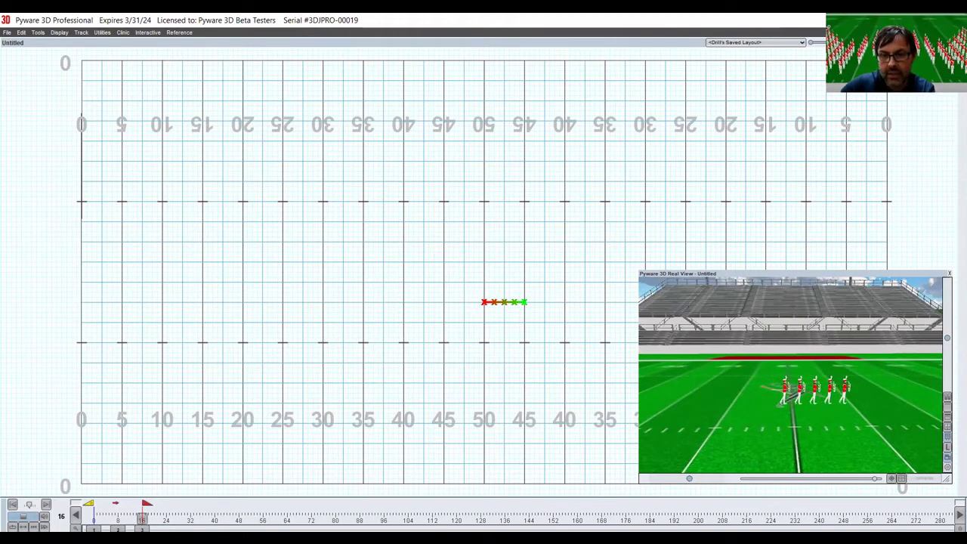
{"action": "left_click", "coordinate": [73, 514]}
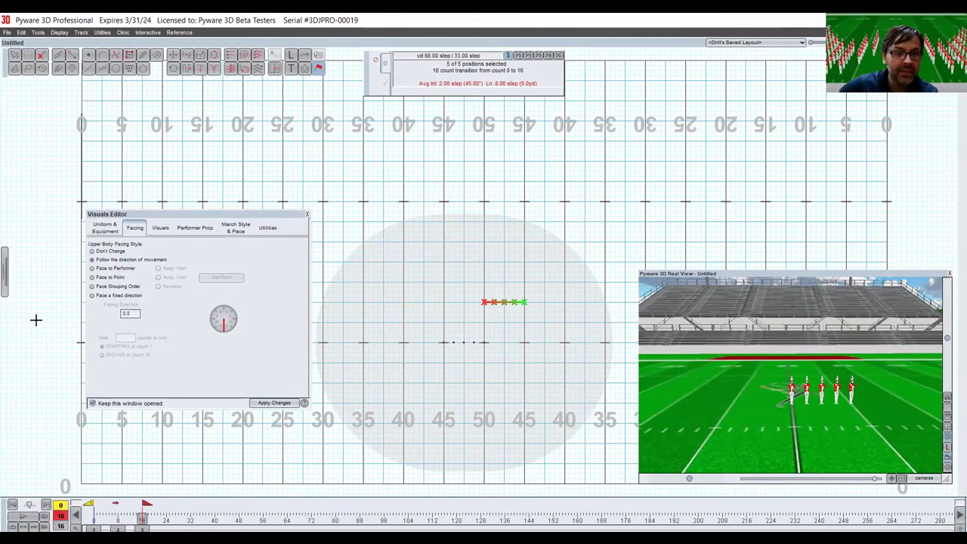
Make the performers' upper bodies face a fixed direction of 0.0 and play the count 0 to 16 transition.
{"action": "left_click", "coordinate": [111, 295]}
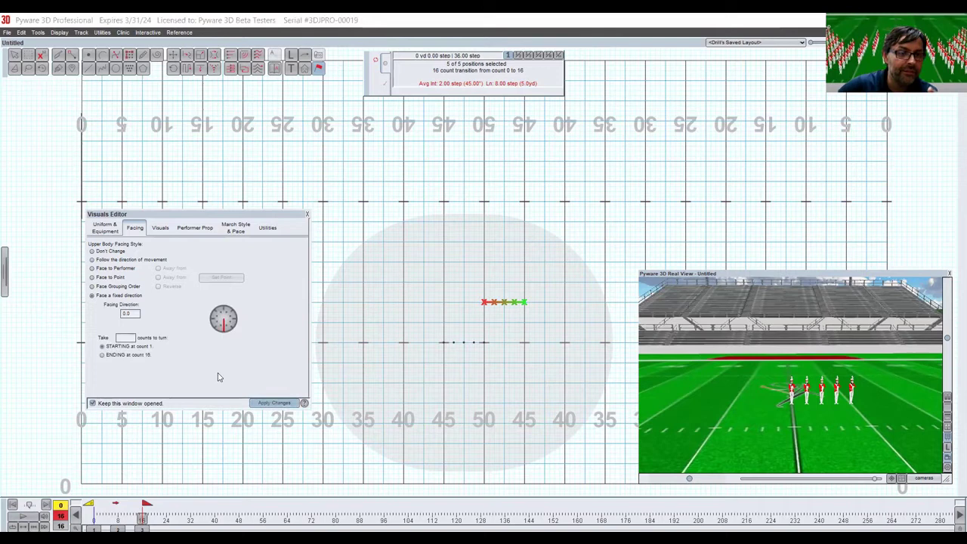
{"action": "left_click", "coordinate": [278, 403]}
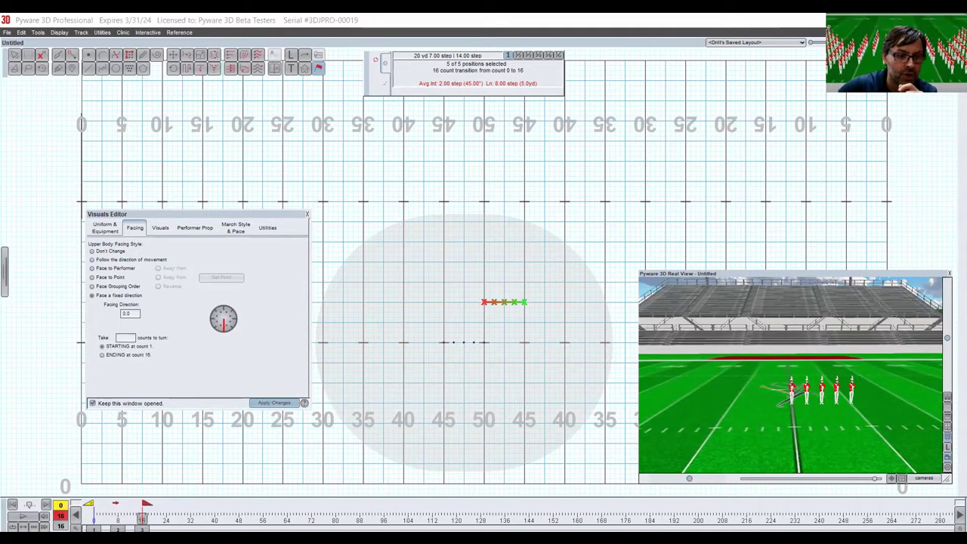
{"action": "left_click", "coordinate": [40, 517]}
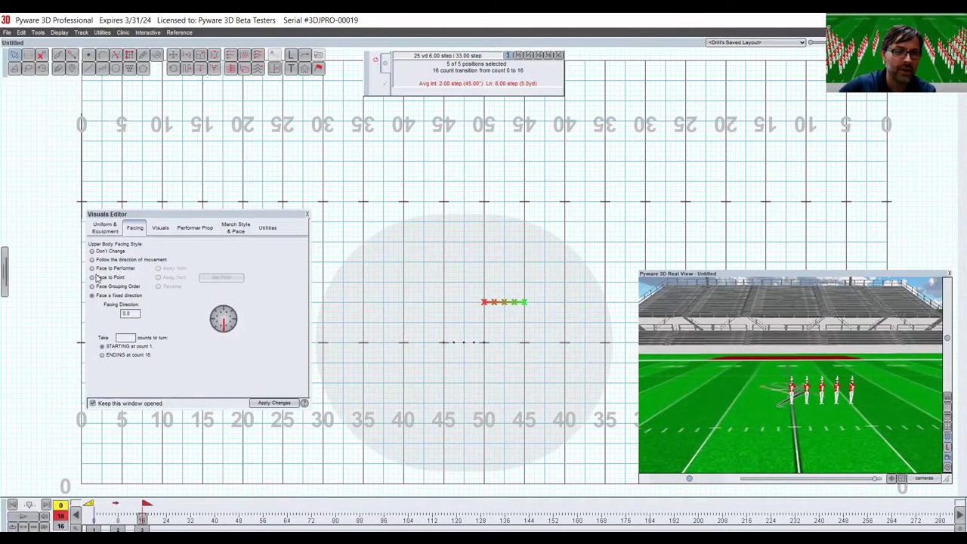
Set the performers' upper body facing to follow the direction of movement and replay the transition.
{"action": "left_click", "coordinate": [114, 260]}
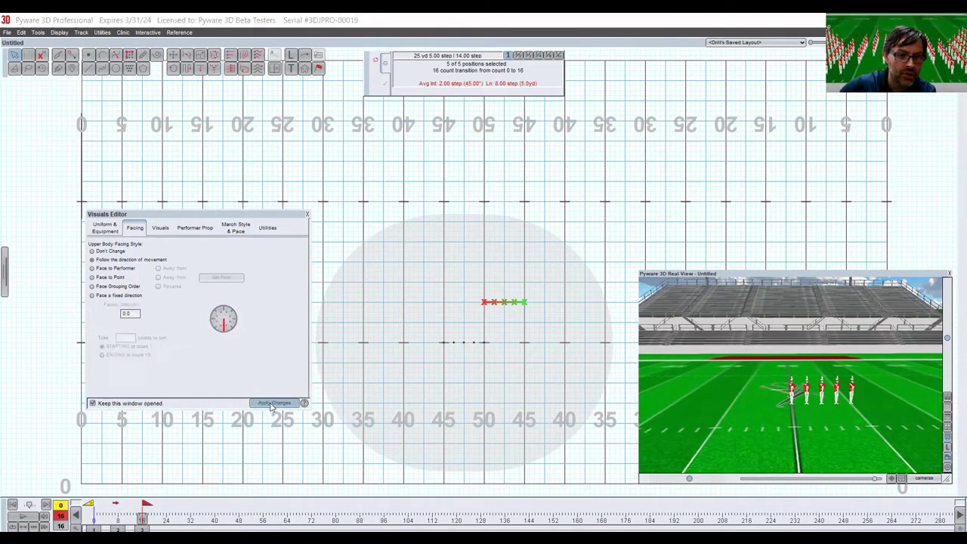
{"action": "left_click", "coordinate": [272, 403]}
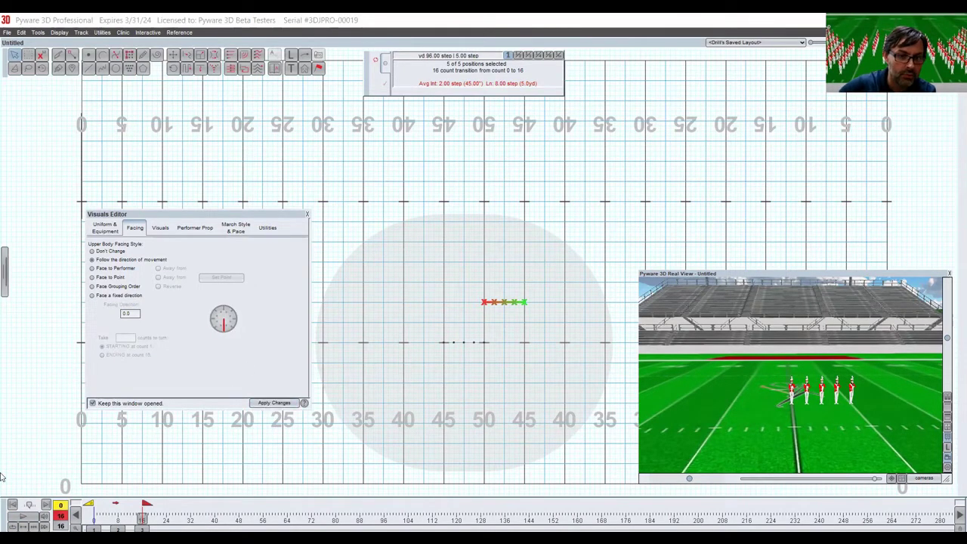
{"action": "left_click", "coordinate": [21, 516]}
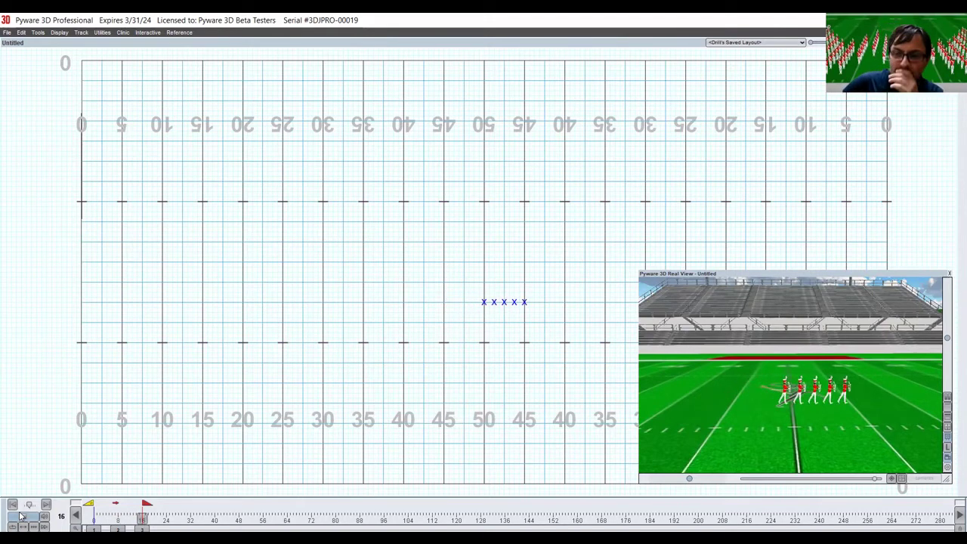
{"action": "left_click", "coordinate": [21, 516]}
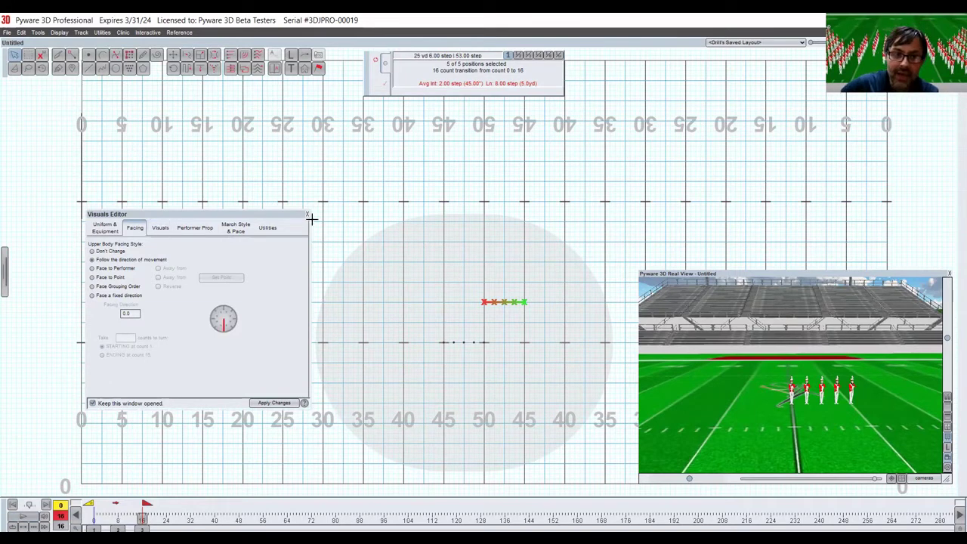
Add a page tab at count 24 through the production sheet.
{"action": "left_click", "coordinate": [5, 261]}
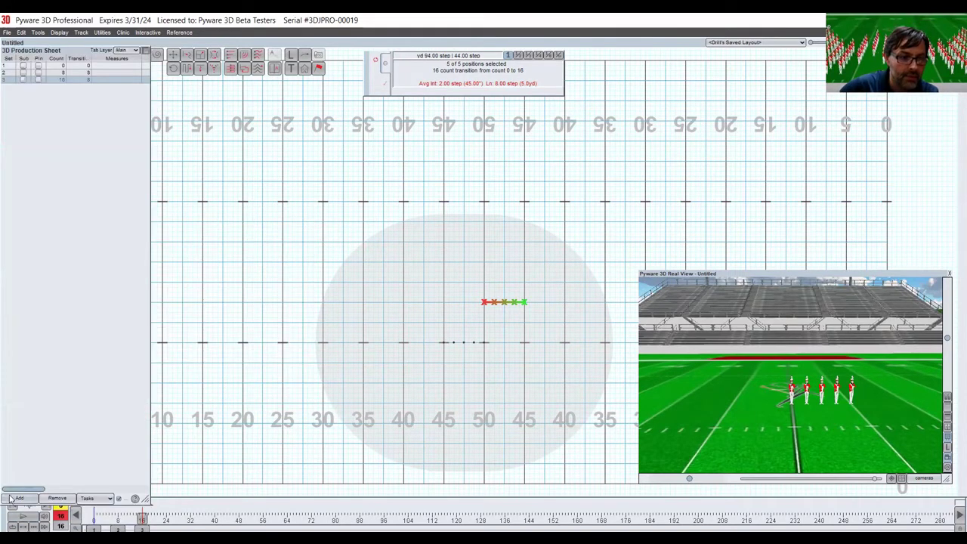
{"action": "left_click", "coordinate": [11, 499]}
{"action": "type", "text": "24"}
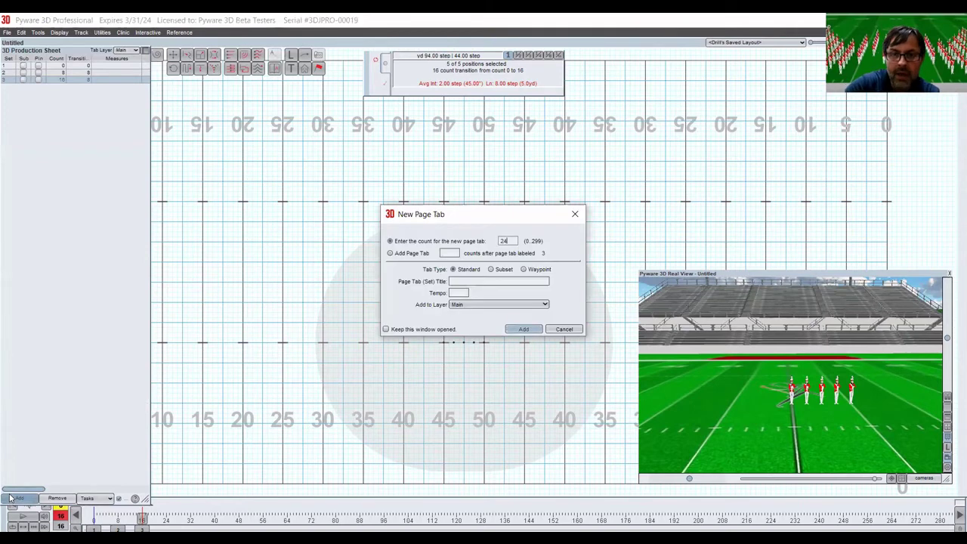
{"action": "key", "text": "Return"}
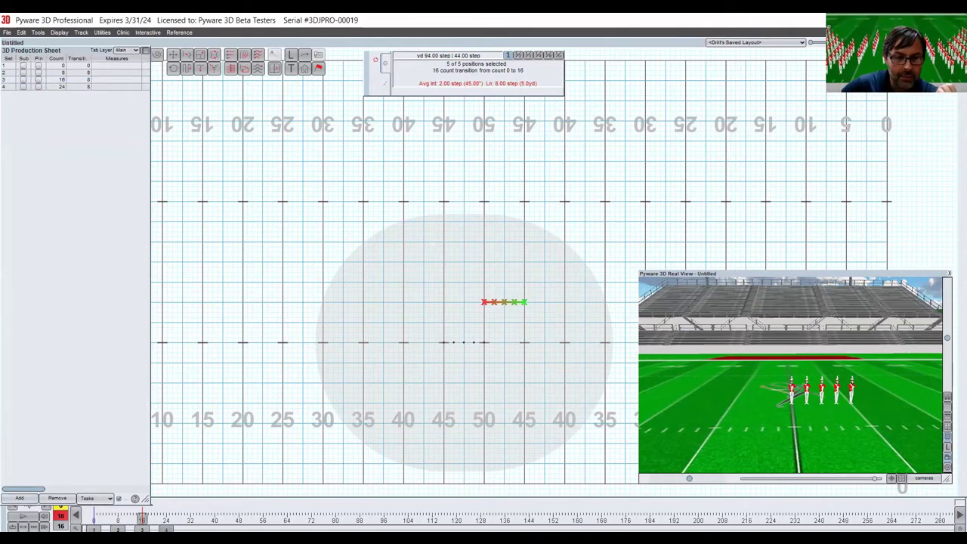
Open the Visuals Editor for the transition from count 16 to 24 and play the performers' hold.
{"action": "left_click", "coordinate": [319, 69]}
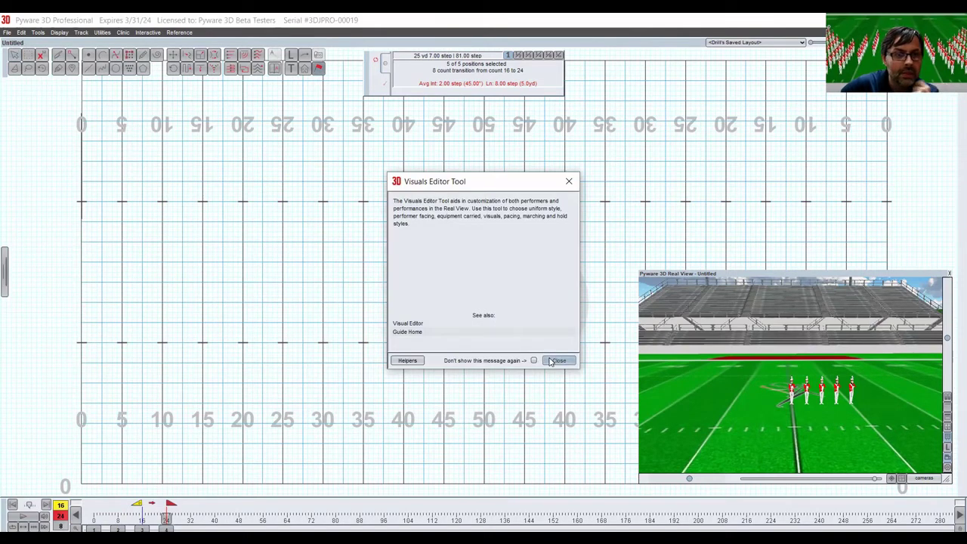
{"action": "key", "text": "Return"}
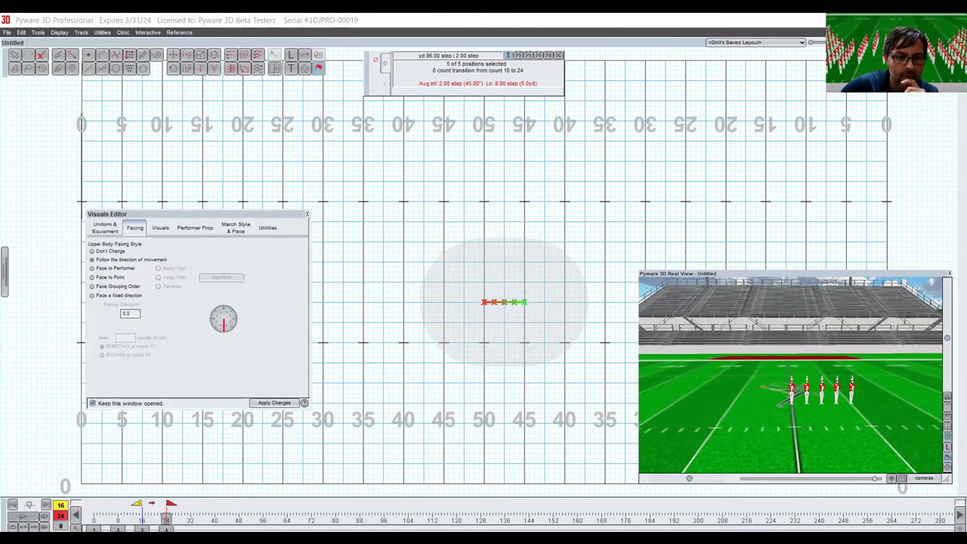
{"action": "key", "text": "space"}
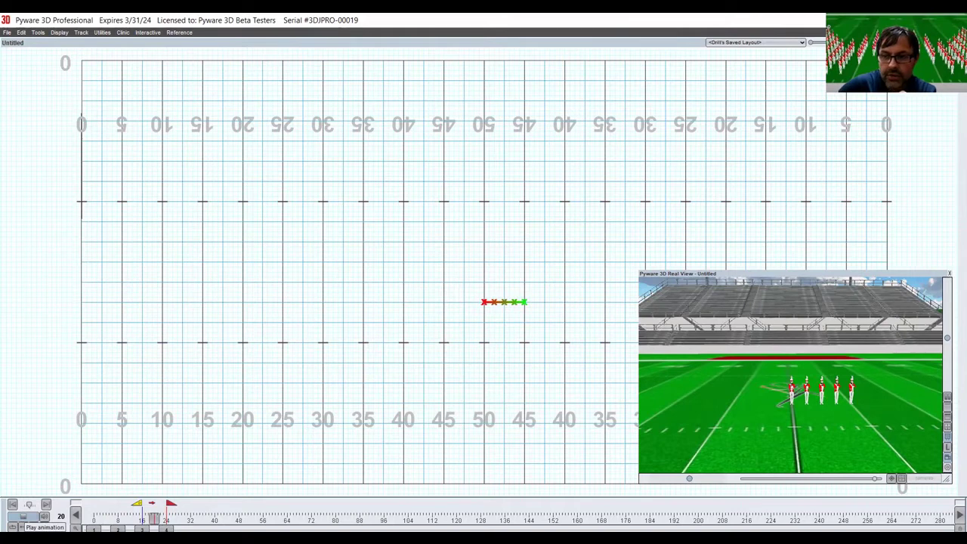
{"action": "left_click_drag", "start_coordinate": [760, 366], "coordinate": [791, 380]}
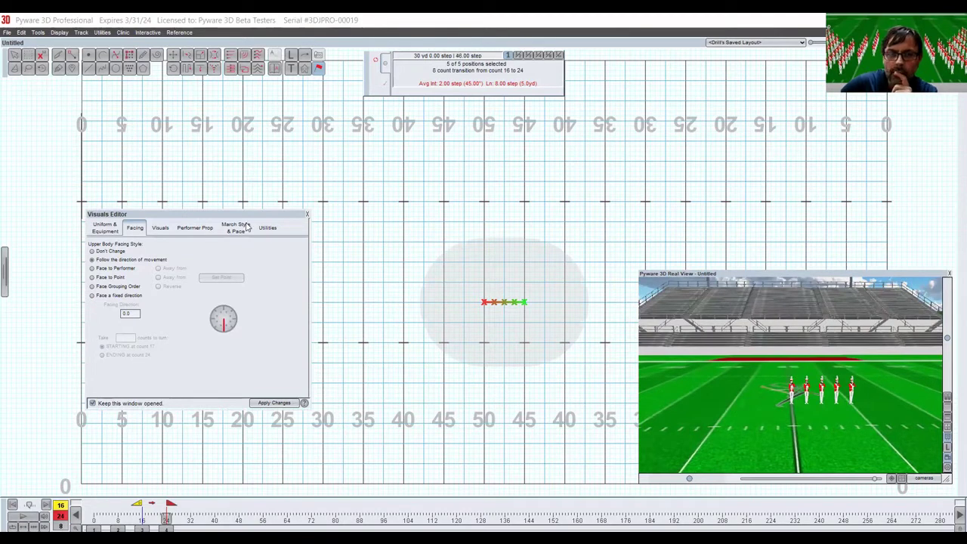
Set the performers' march style to High Step and play the count 16 to 24 transition from an angled Real View.
{"action": "left_click", "coordinate": [160, 228]}
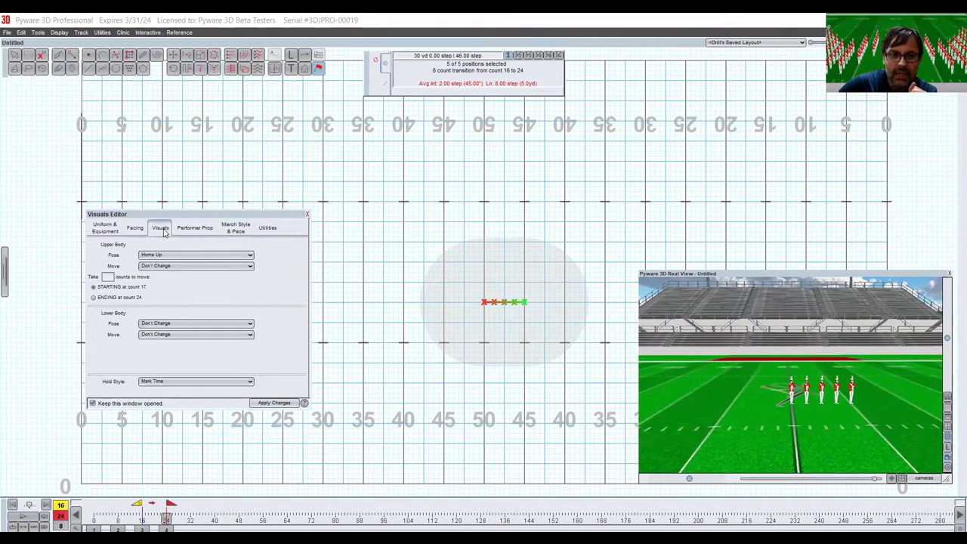
{"action": "left_click", "coordinate": [227, 230]}
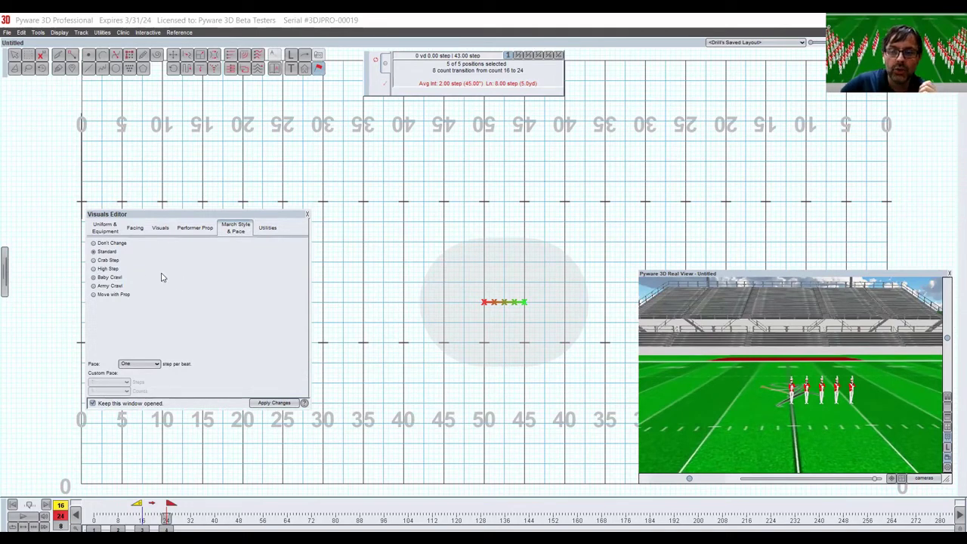
{"action": "left_click", "coordinate": [99, 272]}
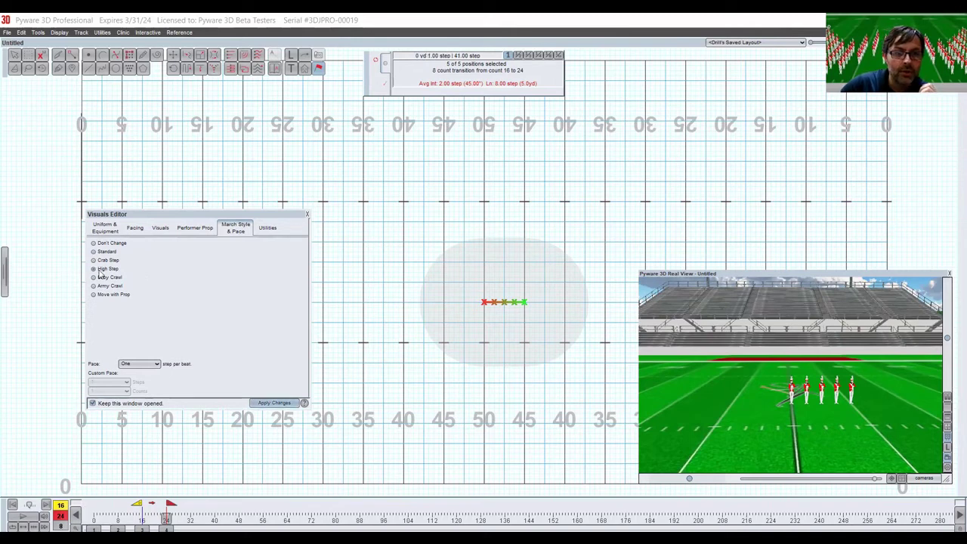
{"action": "left_click", "coordinate": [277, 404]}
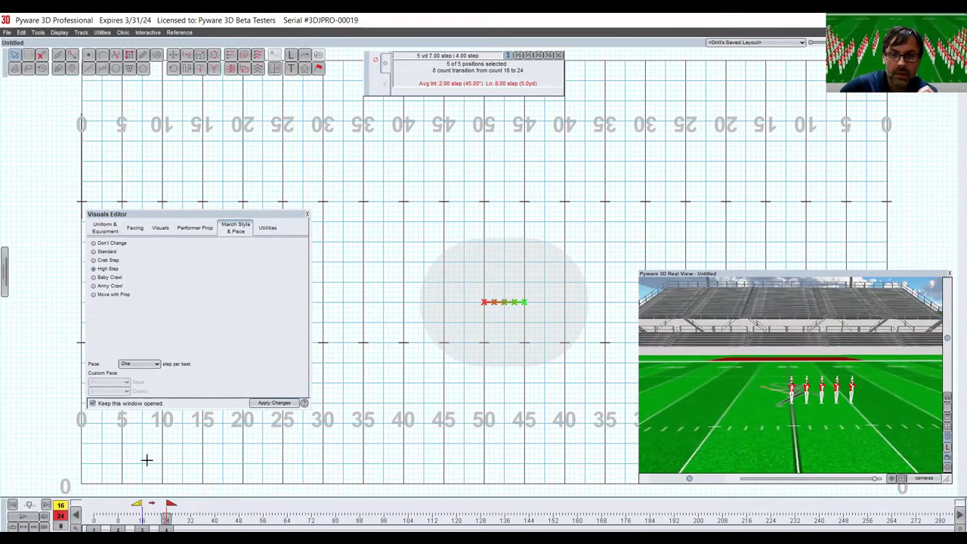
{"action": "left_click", "coordinate": [45, 504]}
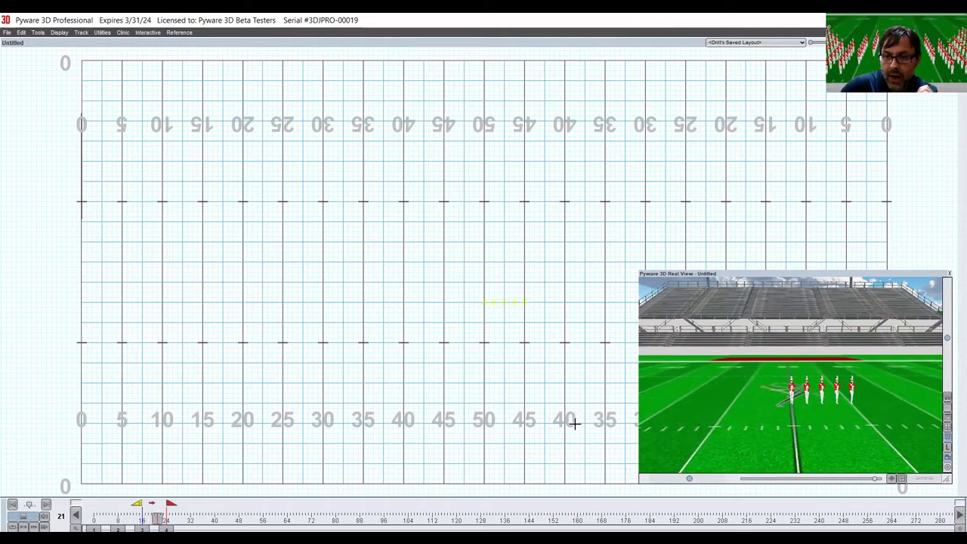
{"action": "left_click_drag", "start_coordinate": [756, 393], "coordinate": [805, 389]}
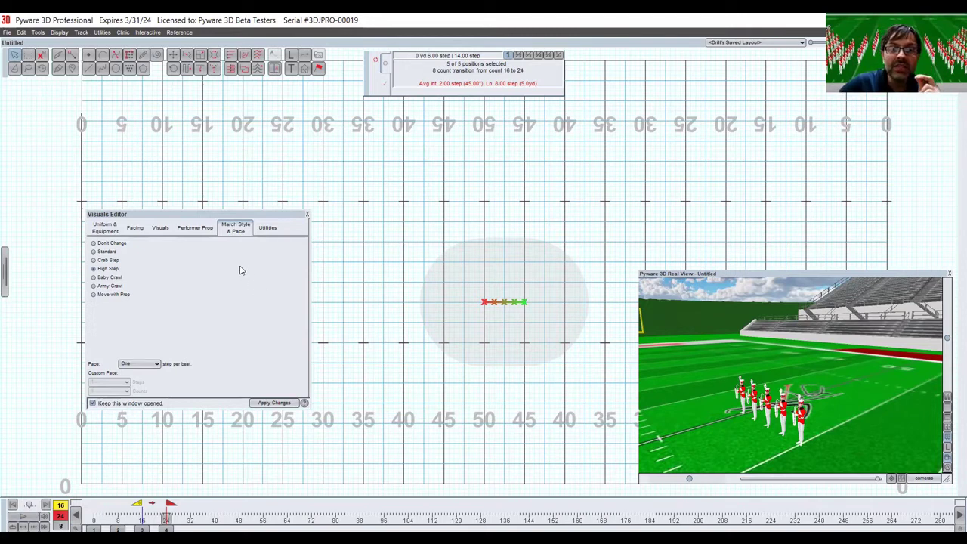
Apply the Press Box upper body pose to the performers for the count 16 to 24 transition.
{"action": "left_click", "coordinate": [161, 229]}
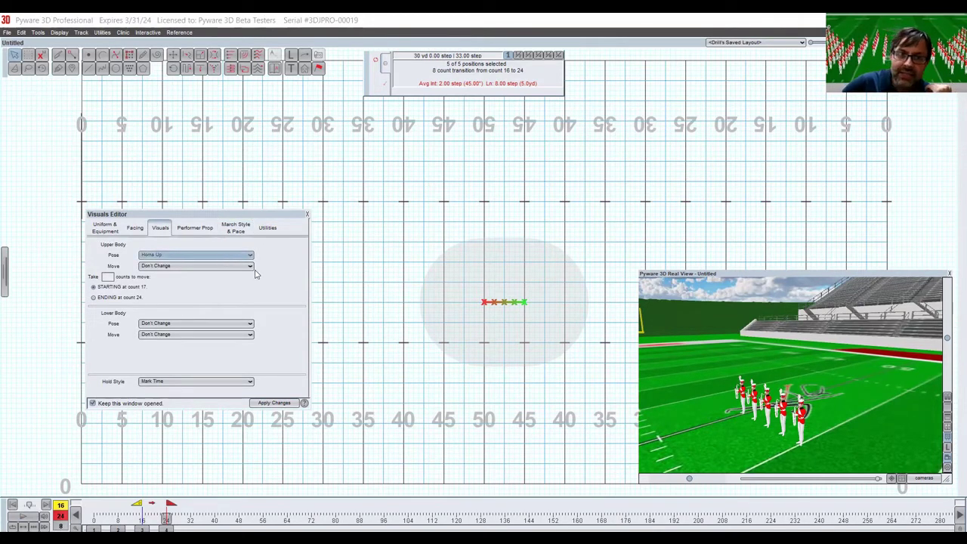
{"action": "left_click", "coordinate": [201, 255]}
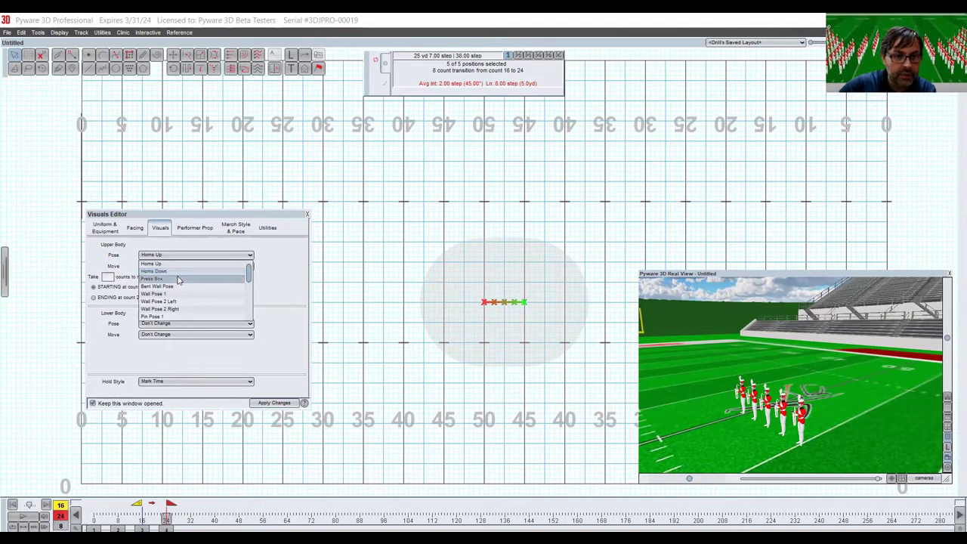
{"action": "left_click", "coordinate": [177, 279]}
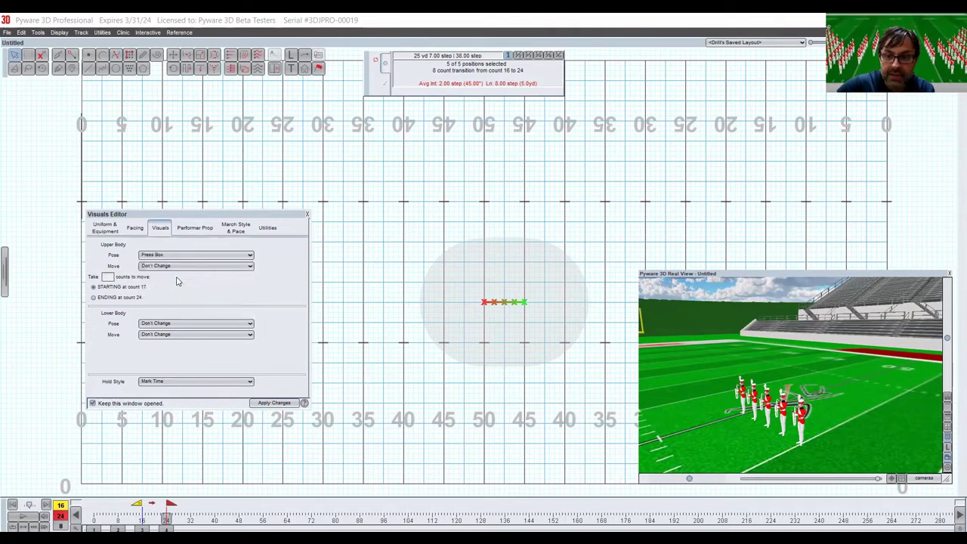
{"action": "left_click", "coordinate": [279, 404]}
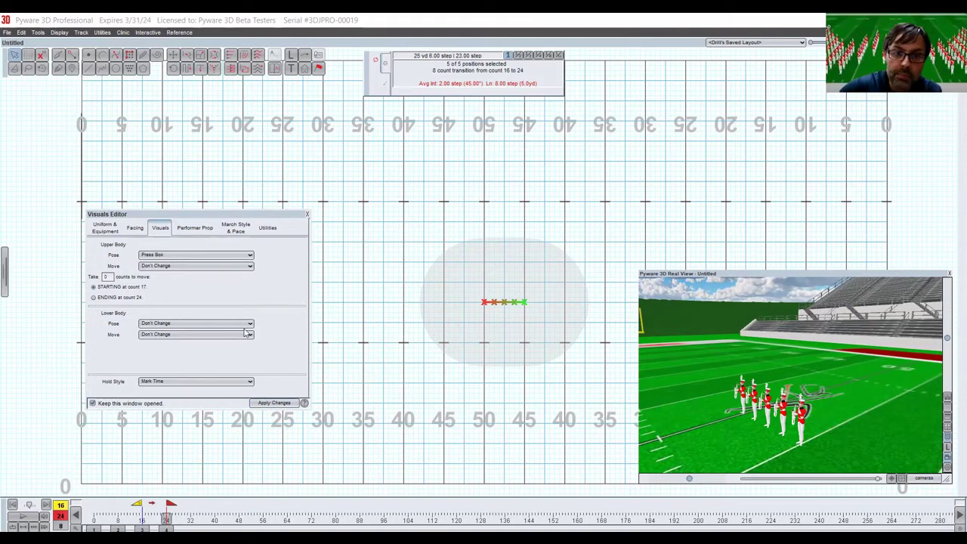
Change the performers' upper body pose to T Pose 1 and apply it.
{"action": "left_click", "coordinate": [172, 256]}
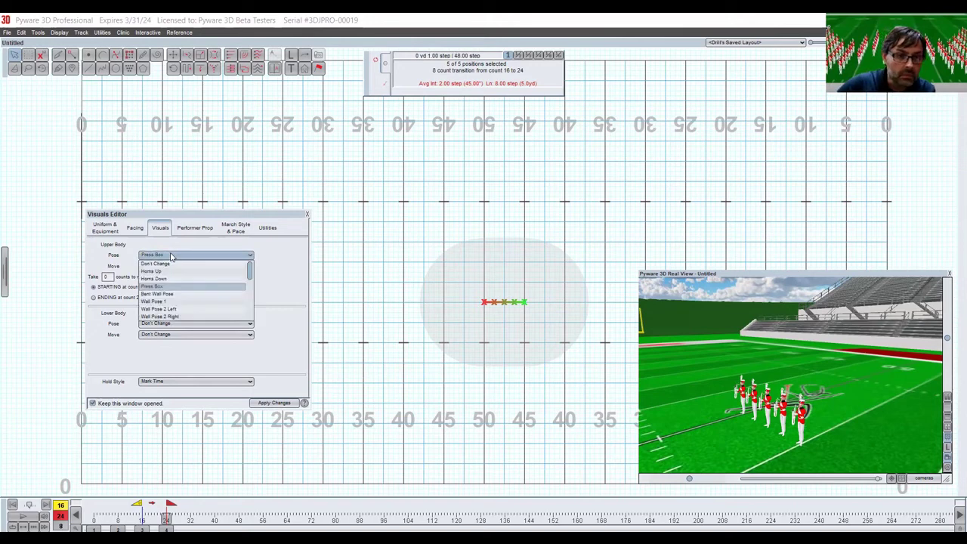
{"action": "scroll", "coordinate": [180, 293], "scroll_direction": "down", "scroll_amount": 5}
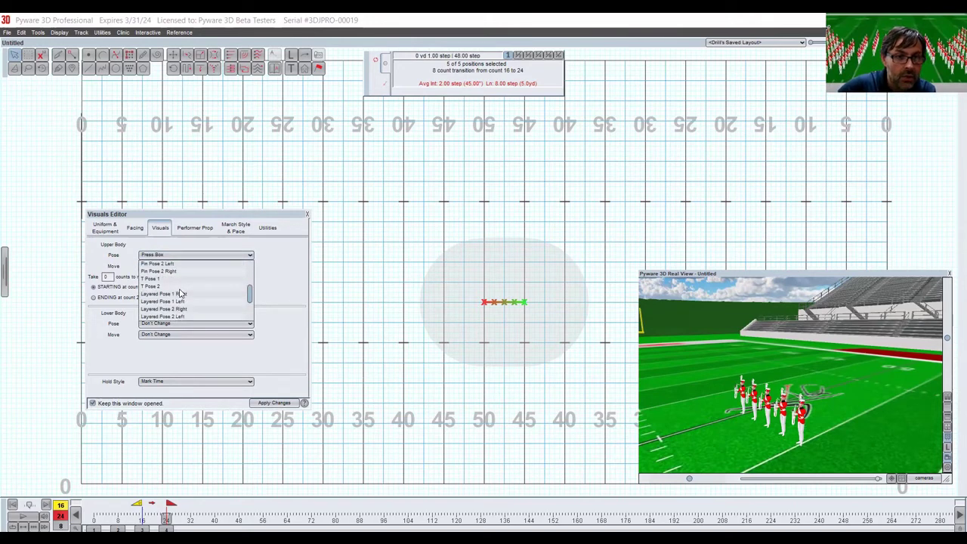
{"action": "scroll", "coordinate": [180, 294], "scroll_direction": "up", "scroll_amount": 1}
{"action": "left_click", "coordinate": [180, 293]}
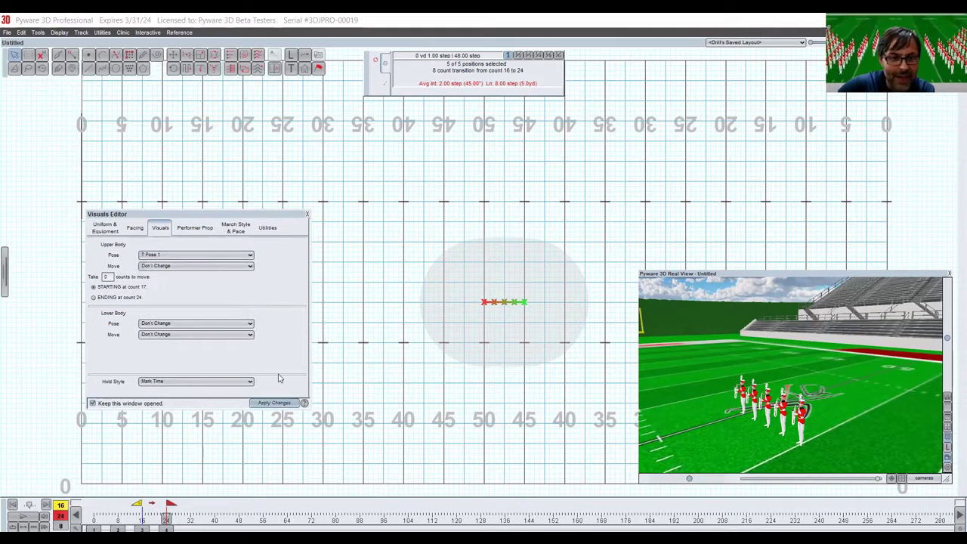
{"action": "left_click", "coordinate": [273, 402]}
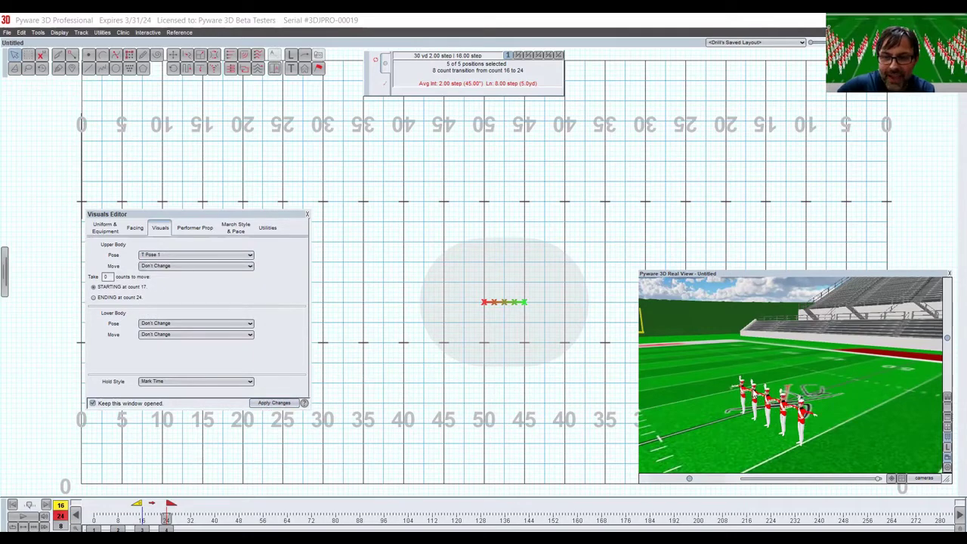
Change the performers' upper body pose to Horns Up for the count 16 to 24 transition and apply it.
{"action": "left_click_drag", "start_coordinate": [764, 395], "coordinate": [744, 384]}
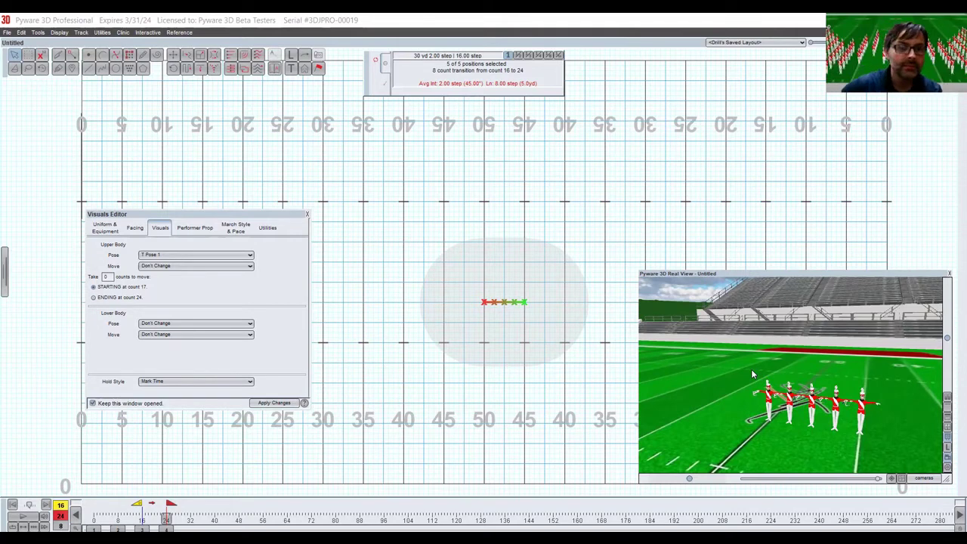
{"action": "left_click", "coordinate": [173, 260]}
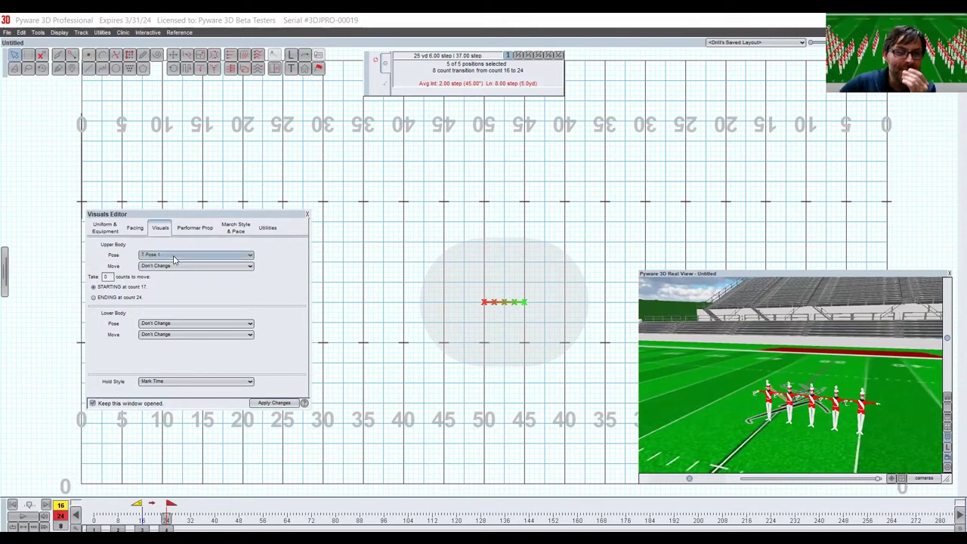
{"action": "scroll", "coordinate": [174, 266], "scroll_direction": "down", "scroll_amount": 3}
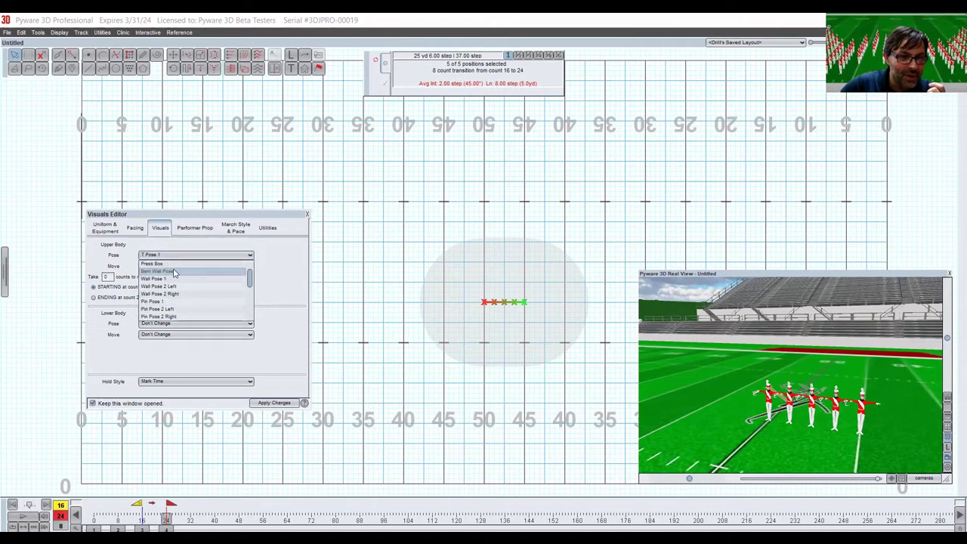
{"action": "scroll", "coordinate": [173, 280], "scroll_direction": "up", "scroll_amount": 3}
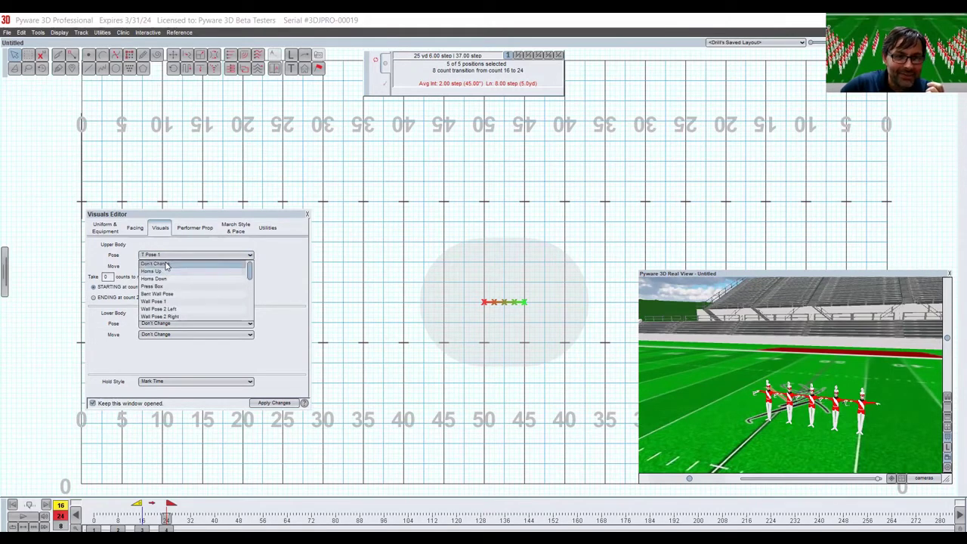
{"action": "left_click", "coordinate": [173, 264]}
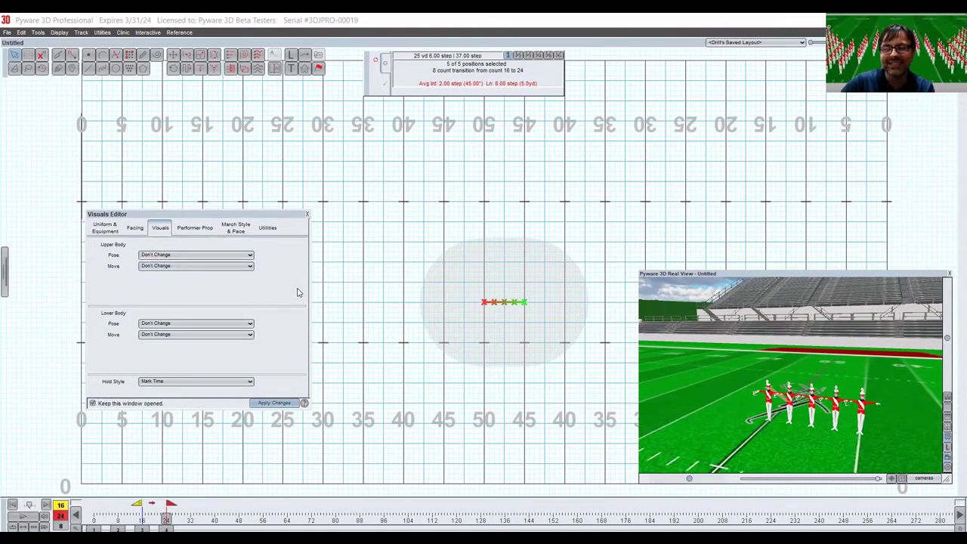
{"action": "left_click", "coordinate": [209, 267]}
{"action": "left_click", "coordinate": [210, 271]}
{"action": "left_click", "coordinate": [210, 255]}
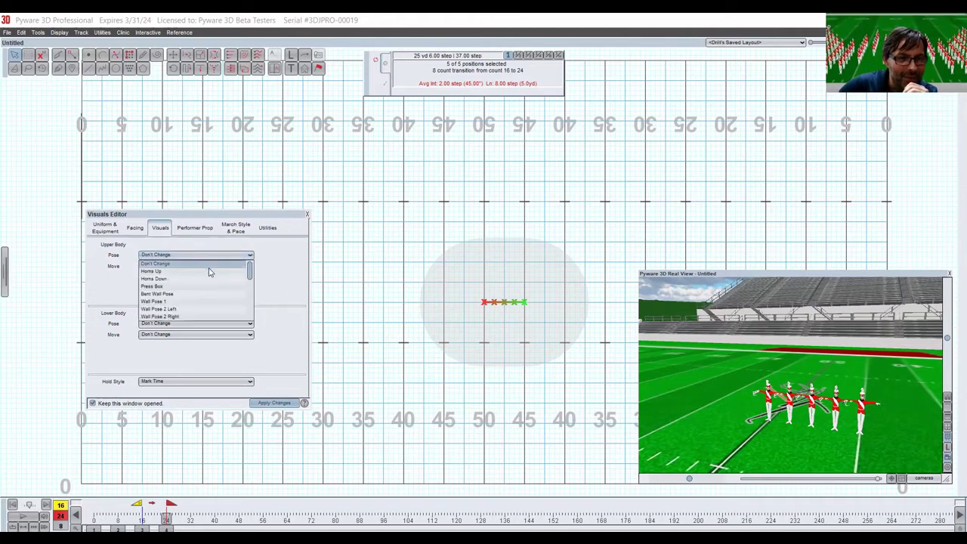
{"action": "left_click", "coordinate": [211, 273]}
{"action": "left_click", "coordinate": [272, 404]}
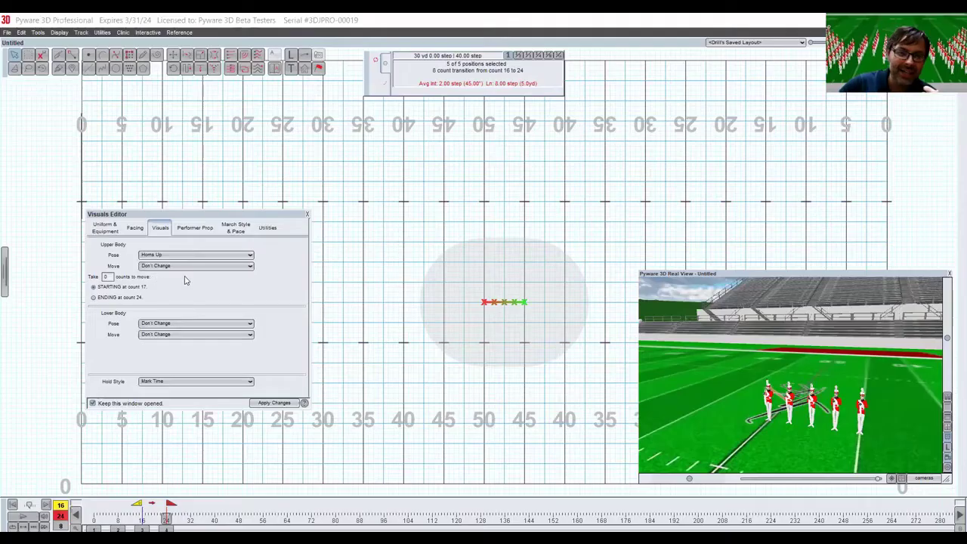
Replace the performers' woodwind instrument with the Rifle 1 guard equipment for the count 16 to 24 transition.
{"action": "left_click", "coordinate": [105, 228]}
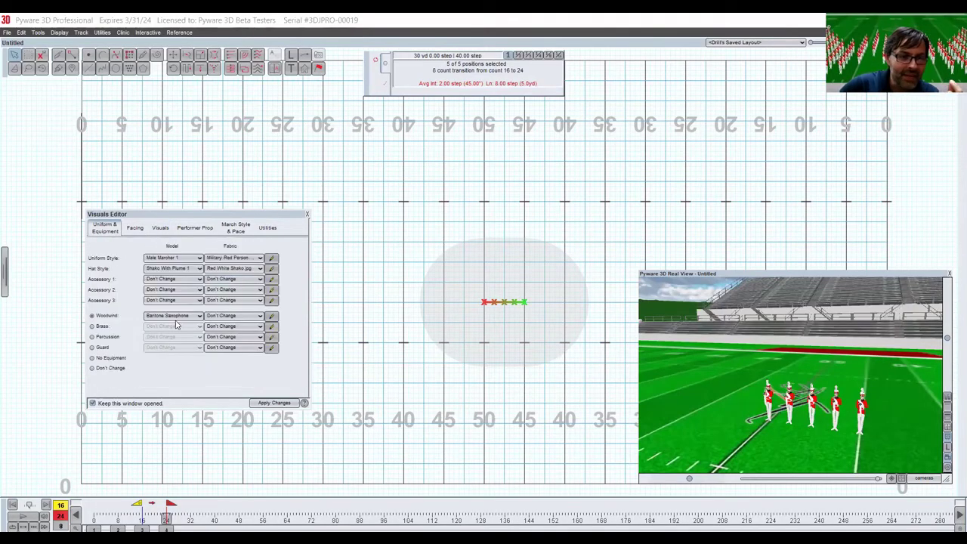
{"action": "left_click", "coordinate": [173, 315]}
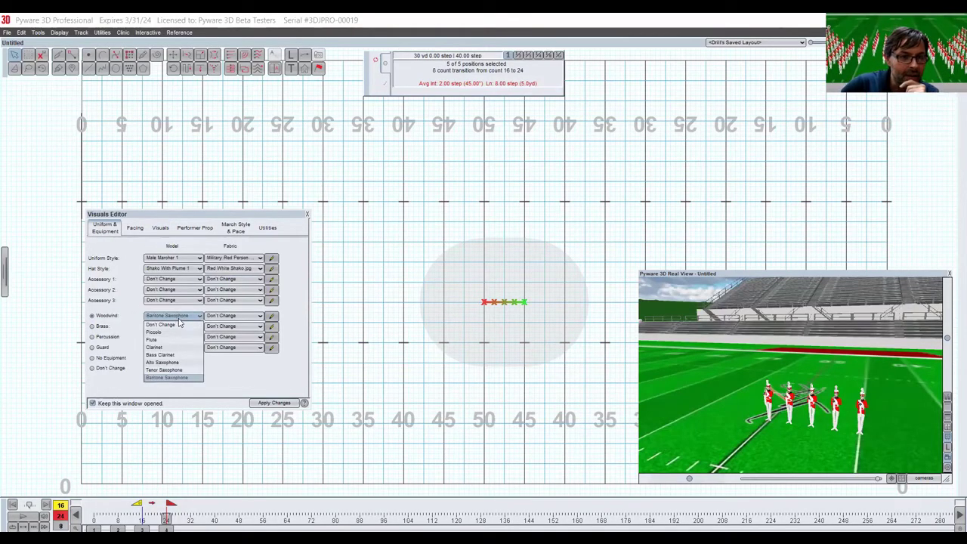
{"action": "left_click", "coordinate": [91, 347]}
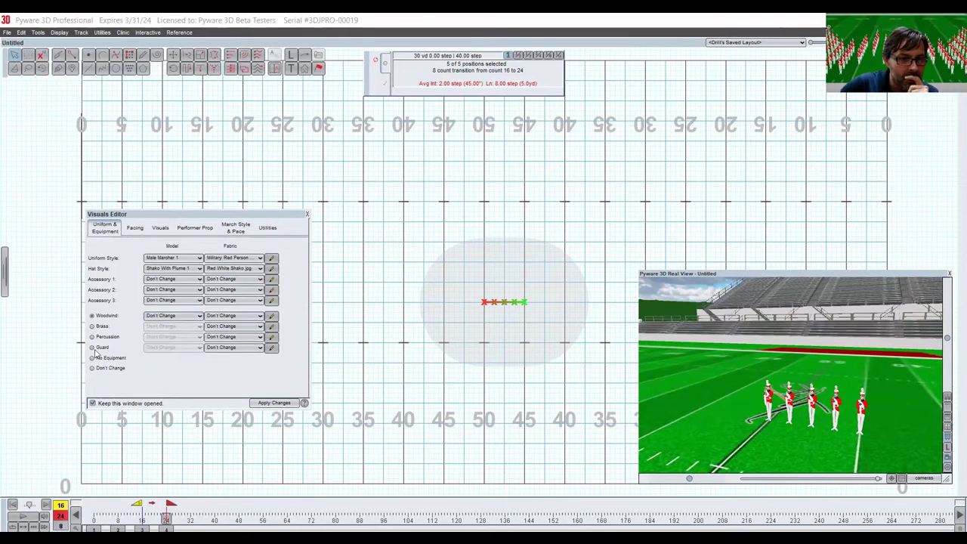
{"action": "left_click", "coordinate": [174, 346]}
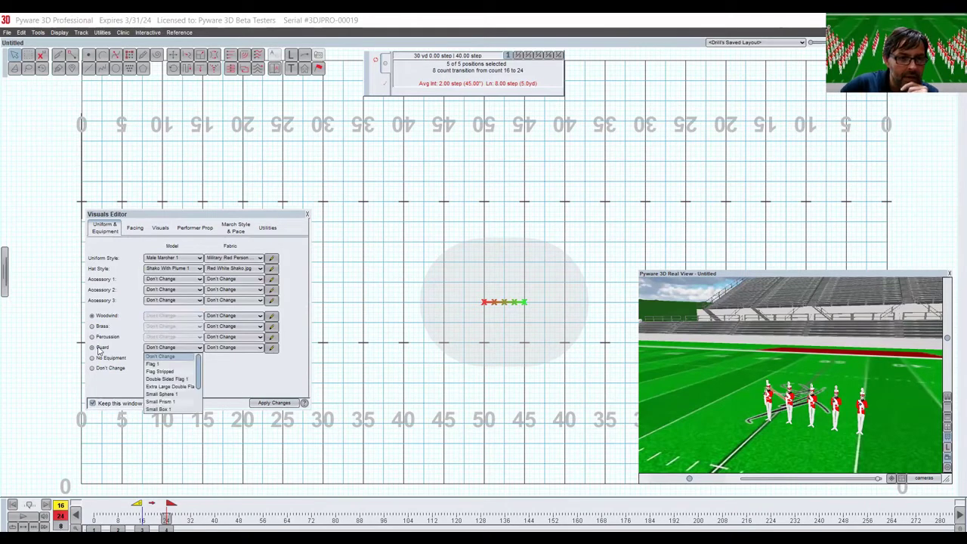
{"action": "scroll", "coordinate": [168, 390], "scroll_direction": "down", "scroll_amount": 2}
{"action": "left_click", "coordinate": [167, 387]}
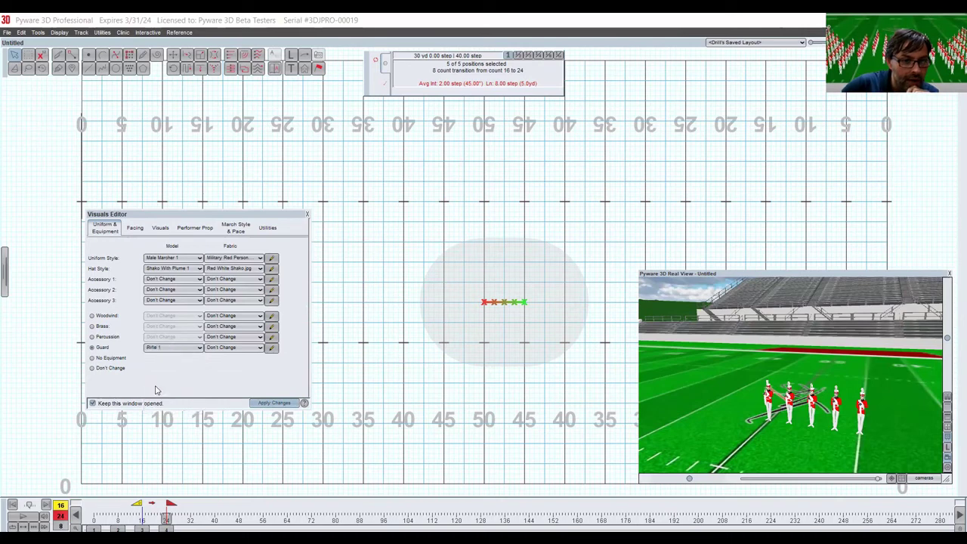
{"action": "left_click", "coordinate": [274, 404]}
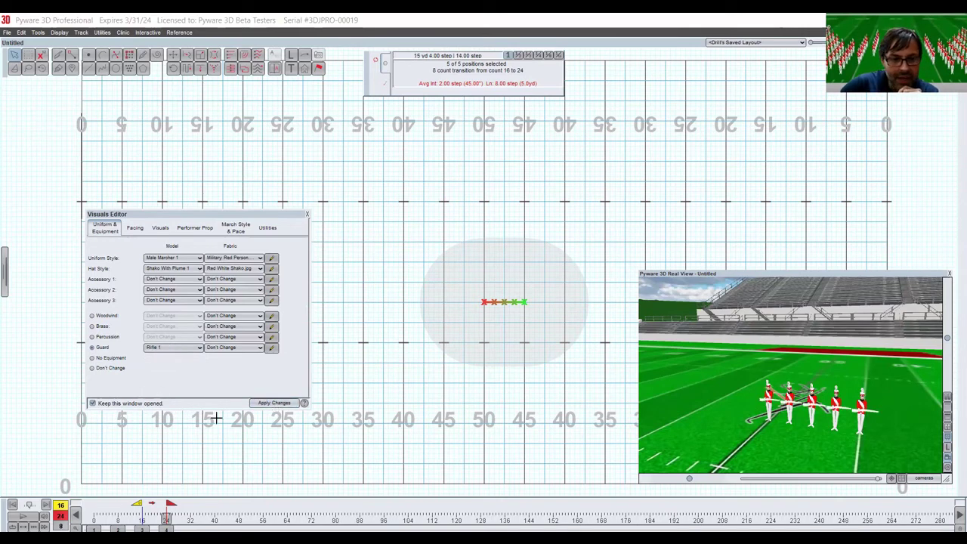
Extend the transition to cover counts 0 to 24 and apply the Rifle 1 guard equipment across it.
{"action": "key", "text": "Home"}
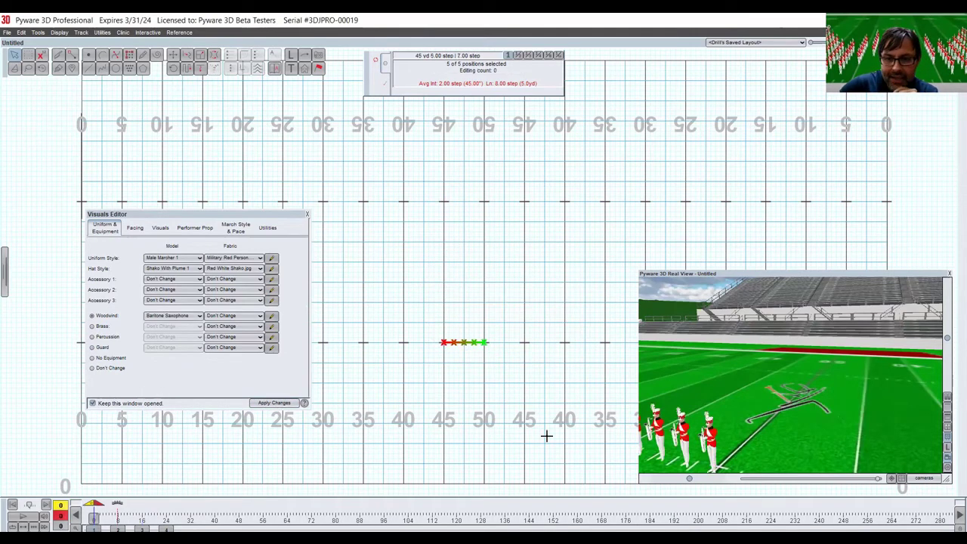
{"action": "scroll", "coordinate": [757, 374], "scroll_direction": "down", "scroll_amount": 2}
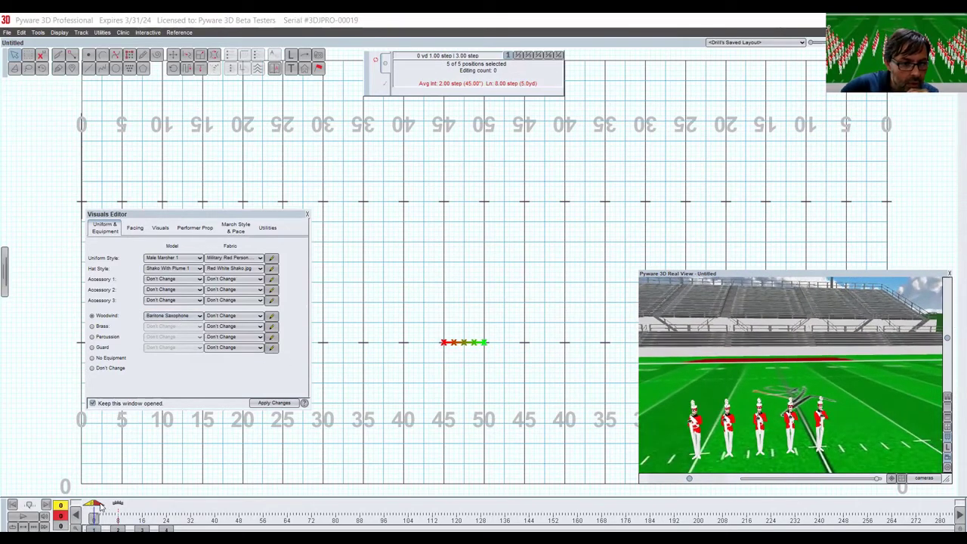
{"action": "left_click_drag", "start_coordinate": [101, 507], "coordinate": [170, 510]}
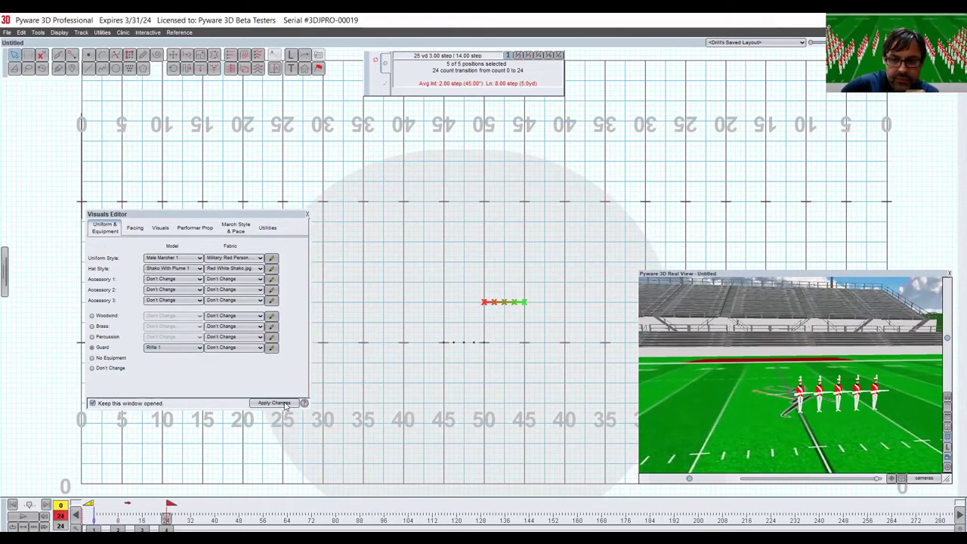
{"action": "left_click", "coordinate": [276, 403]}
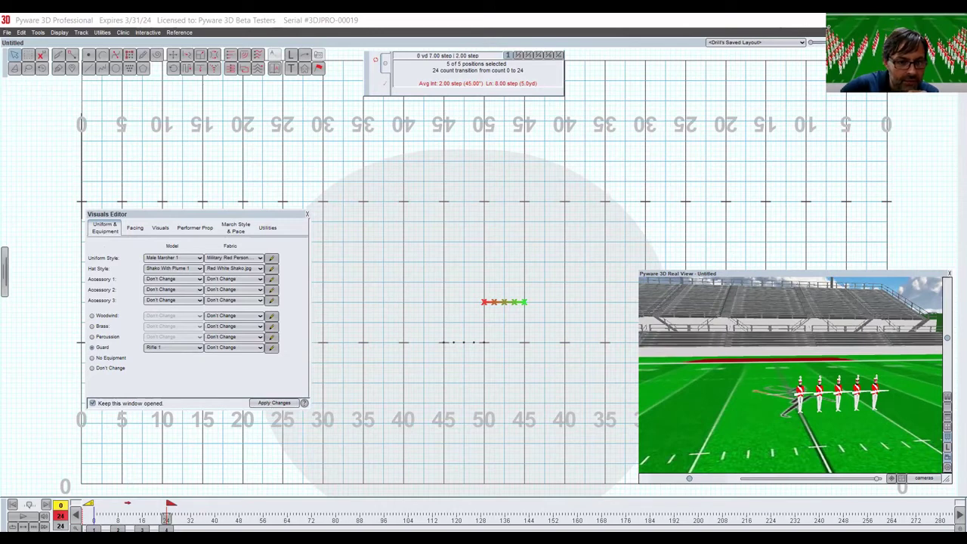
Return to count 0, set the performers' guard equipment to Rifle 1 and apply it there.
{"action": "left_click_drag", "start_coordinate": [167, 509], "coordinate": [93, 510]}
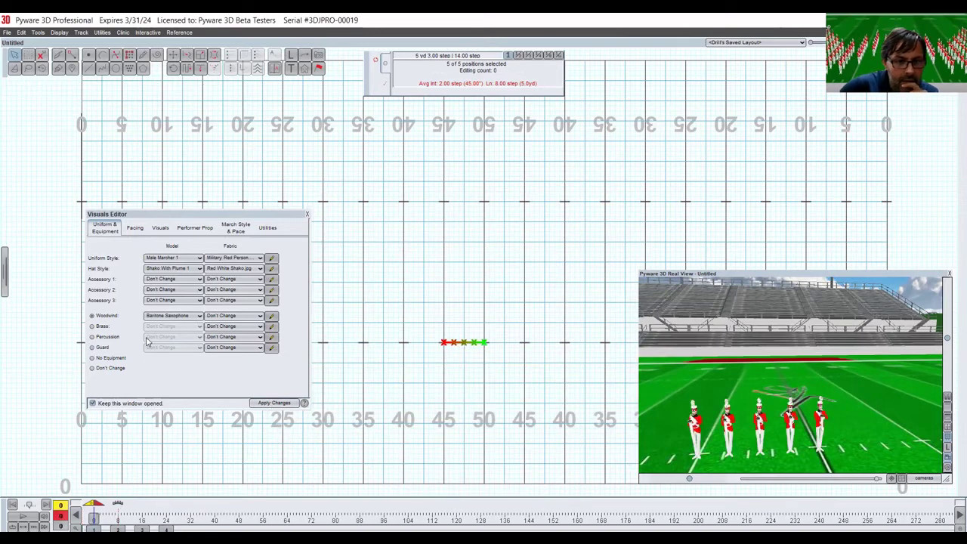
{"action": "left_click", "coordinate": [173, 316]}
{"action": "left_click", "coordinate": [173, 320]}
{"action": "left_click", "coordinate": [173, 320]}
{"action": "left_click", "coordinate": [173, 320]}
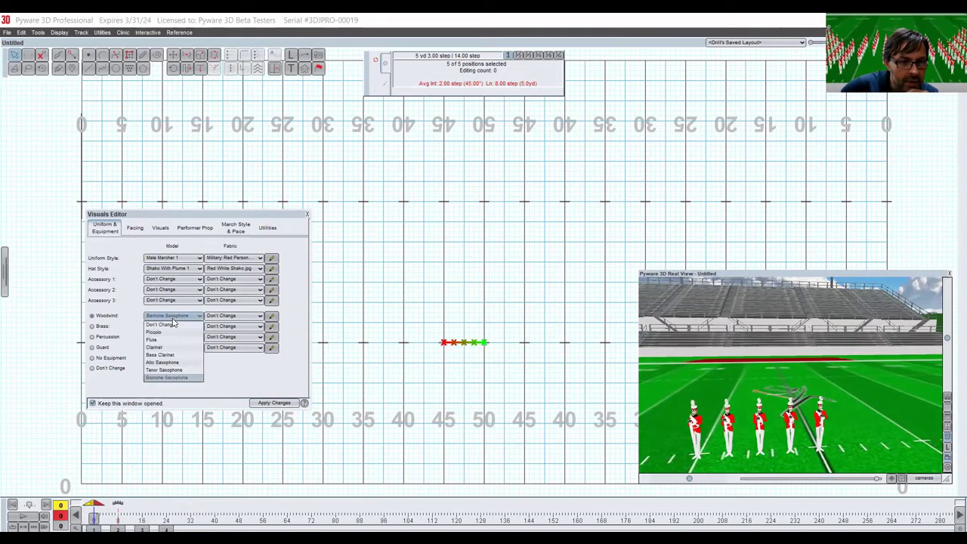
{"action": "left_click", "coordinate": [173, 320]}
{"action": "left_click", "coordinate": [173, 346]}
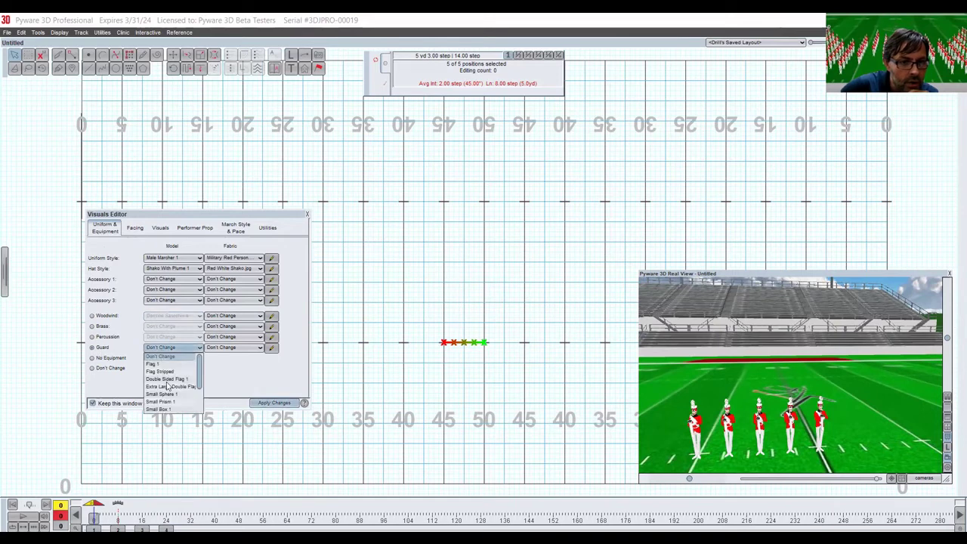
{"action": "left_click", "coordinate": [172, 401]}
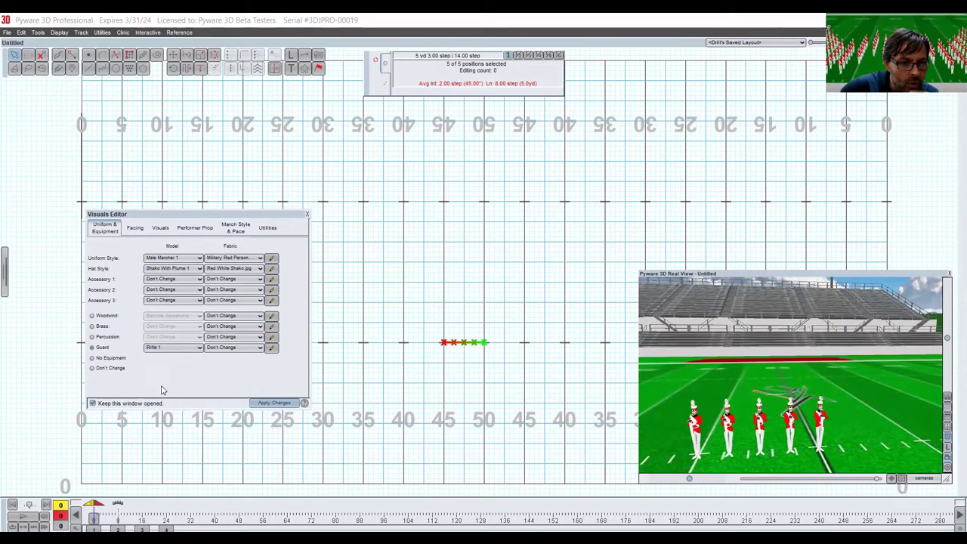
{"action": "left_click", "coordinate": [281, 405]}
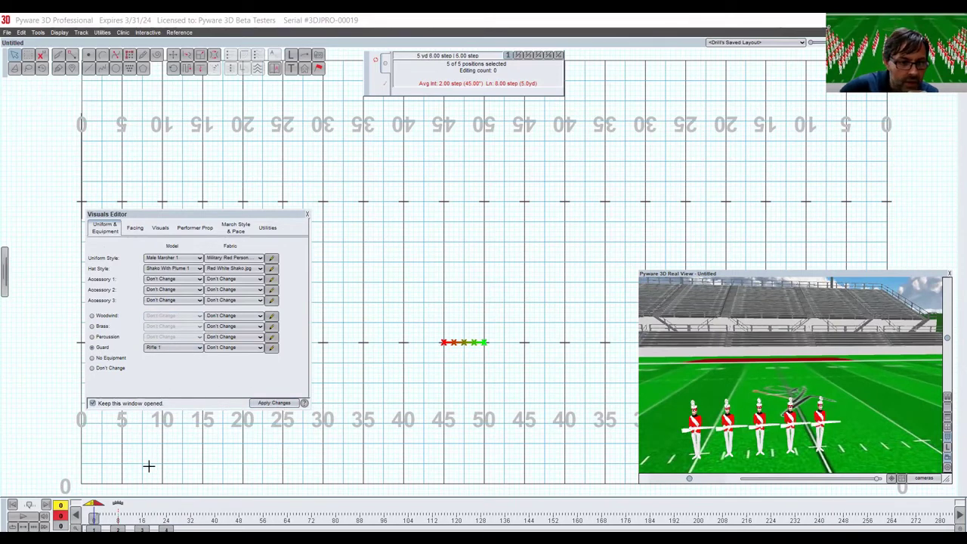
Step forward to the count 16 to 24 transition and back to count 0 to 8 to check the rifles.
{"action": "left_click_drag", "start_coordinate": [463, 343], "coordinate": [504, 302]}
{"action": "key", "text": "plus"}
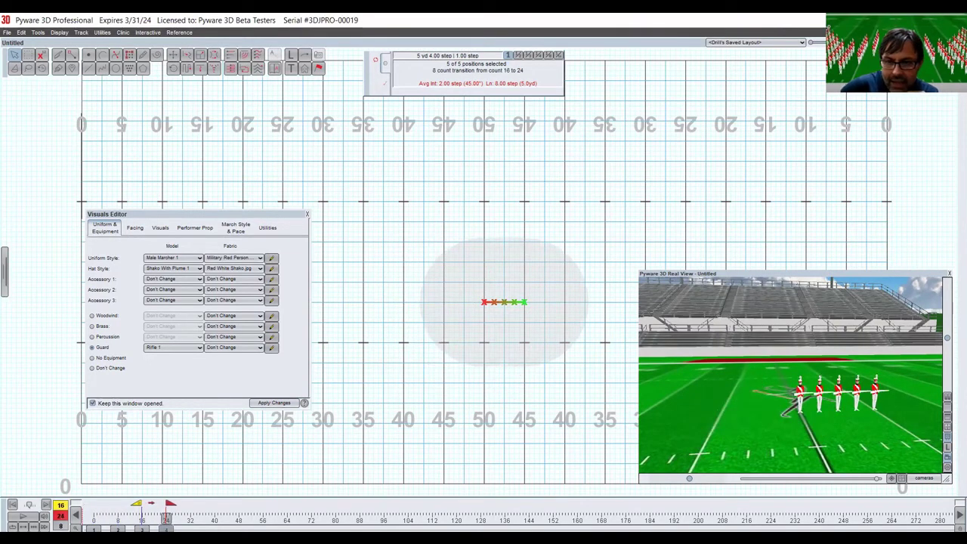
{"action": "key", "text": "minus"}
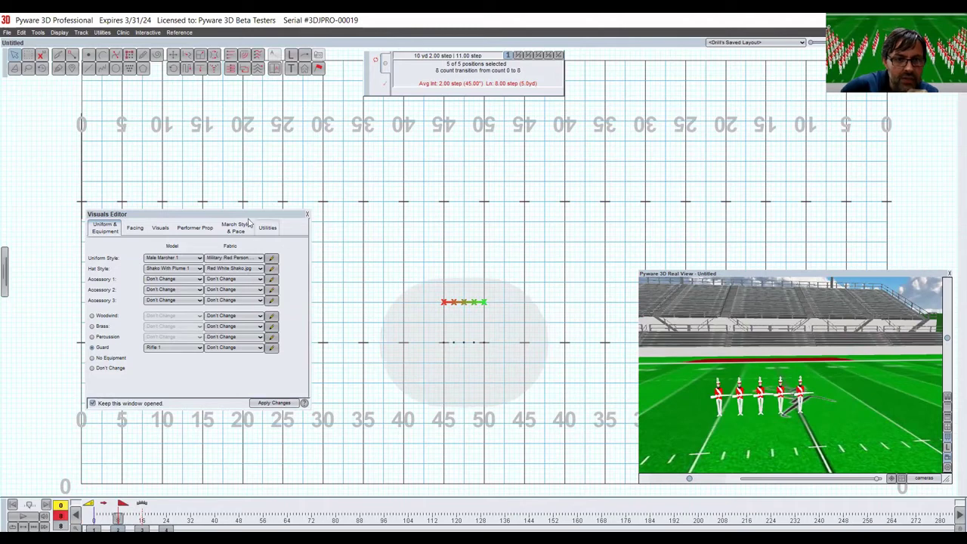
Apply the Standard march style to the count 0 to 8 transition and reapply the march style settings over counts 0 to 16.
{"action": "left_click", "coordinate": [160, 232]}
{"action": "left_click", "coordinate": [134, 229]}
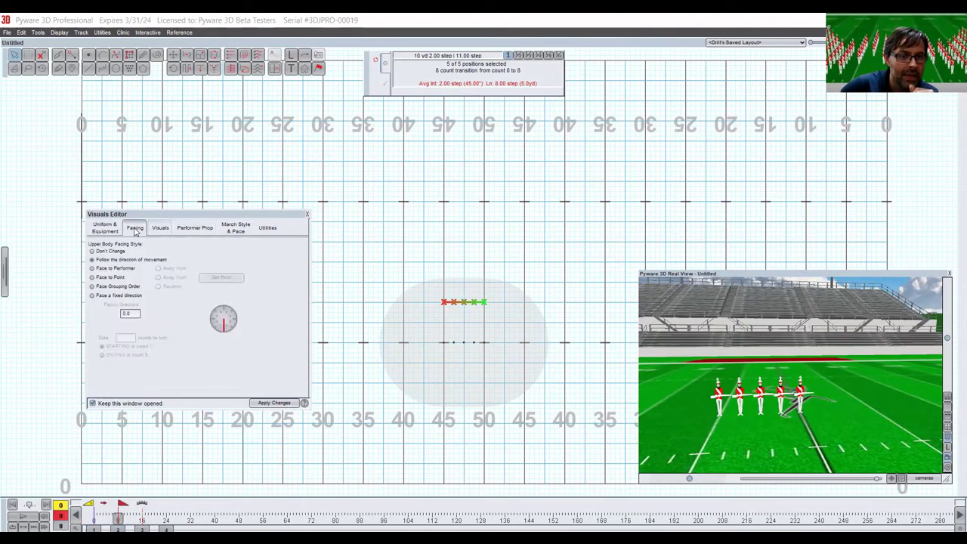
{"action": "left_click", "coordinate": [236, 227]}
{"action": "left_click", "coordinate": [274, 403]}
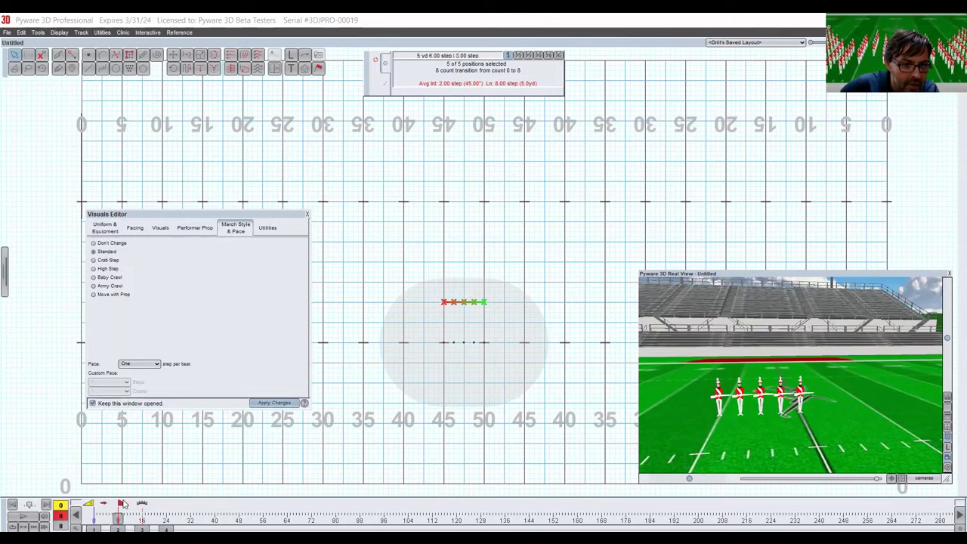
{"action": "left_click_drag", "start_coordinate": [121, 505], "coordinate": [147, 505]}
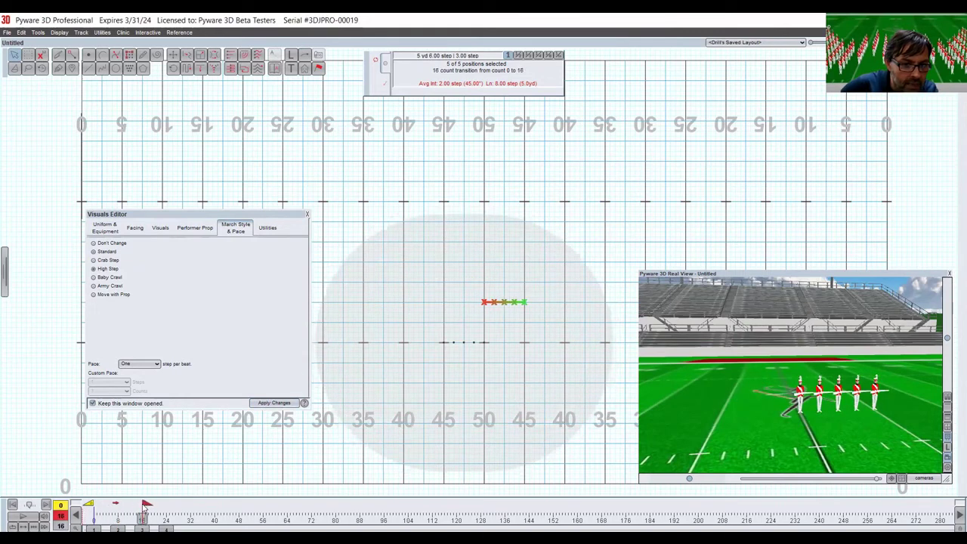
{"action": "left_click", "coordinate": [270, 403]}
Return to count 0 and review the uniform and equipment settings and the available upper-body poses and moves.
{"action": "key", "text": "Page_Down"}
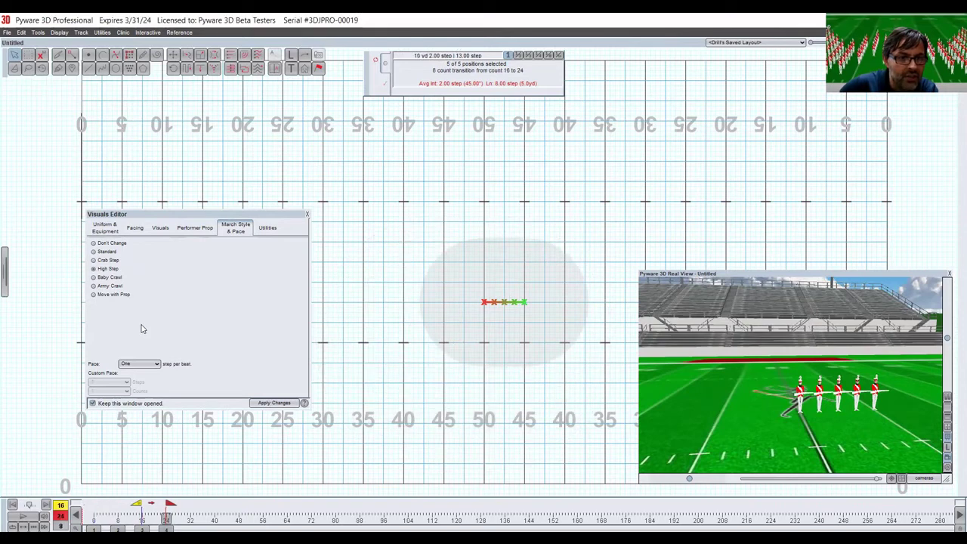
{"action": "key", "text": "Page_Up"}
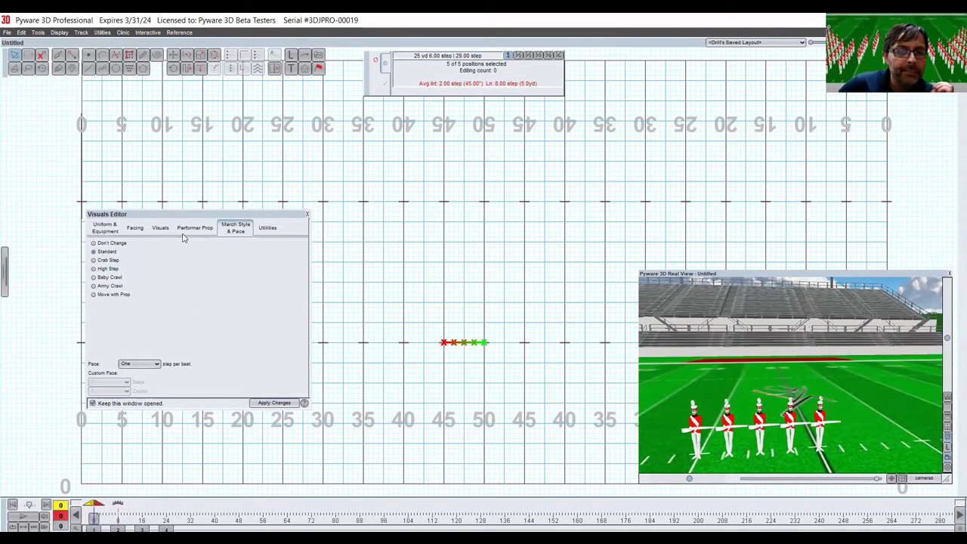
{"action": "left_click", "coordinate": [110, 236]}
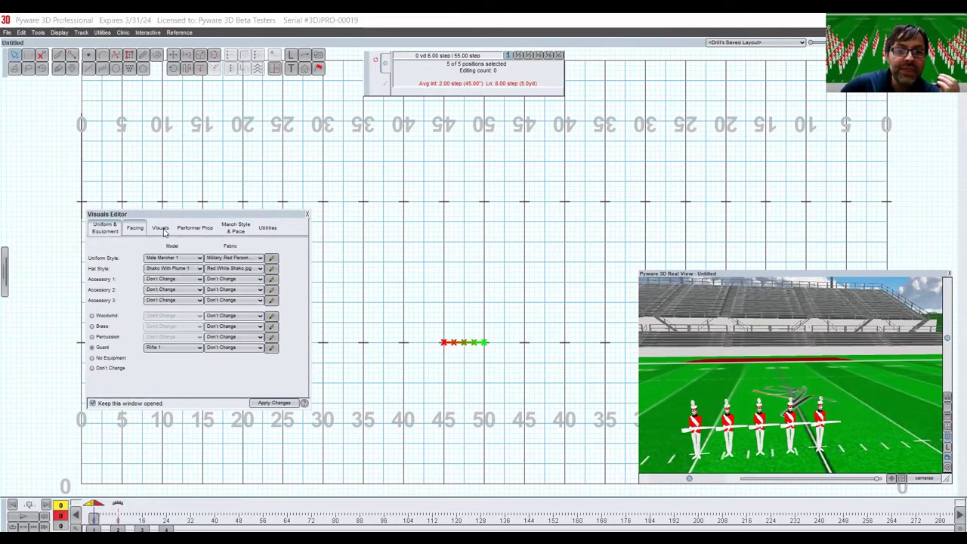
{"action": "left_click", "coordinate": [161, 229]}
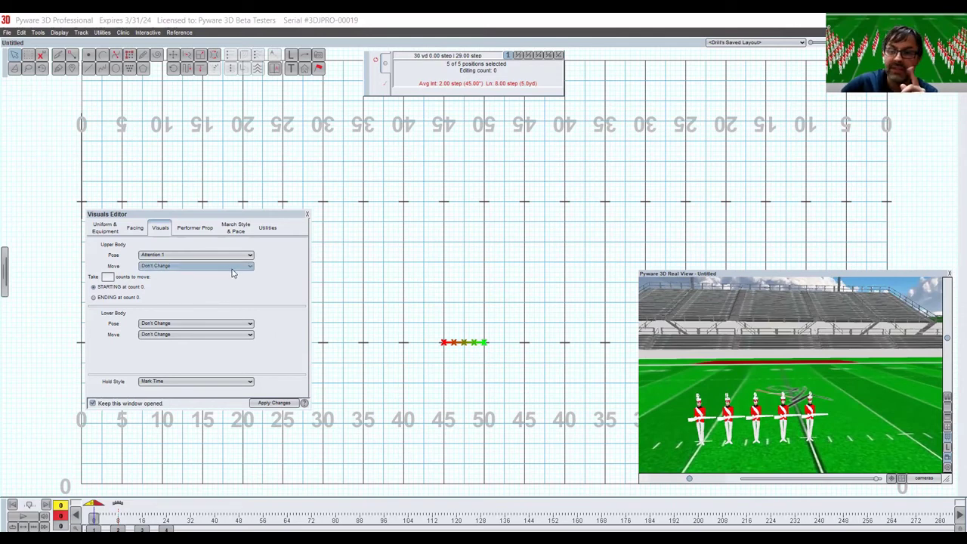
{"action": "left_click", "coordinate": [179, 257]}
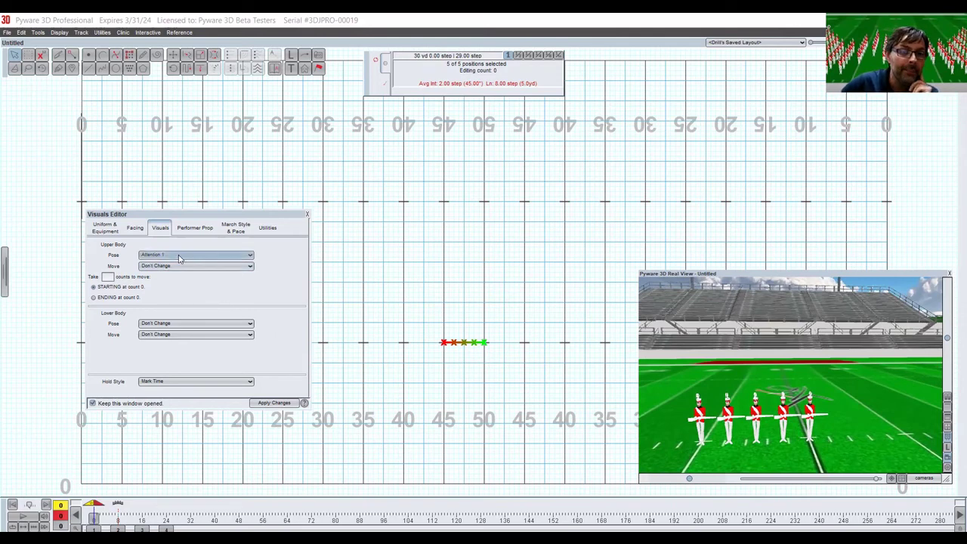
{"action": "left_click", "coordinate": [301, 286]}
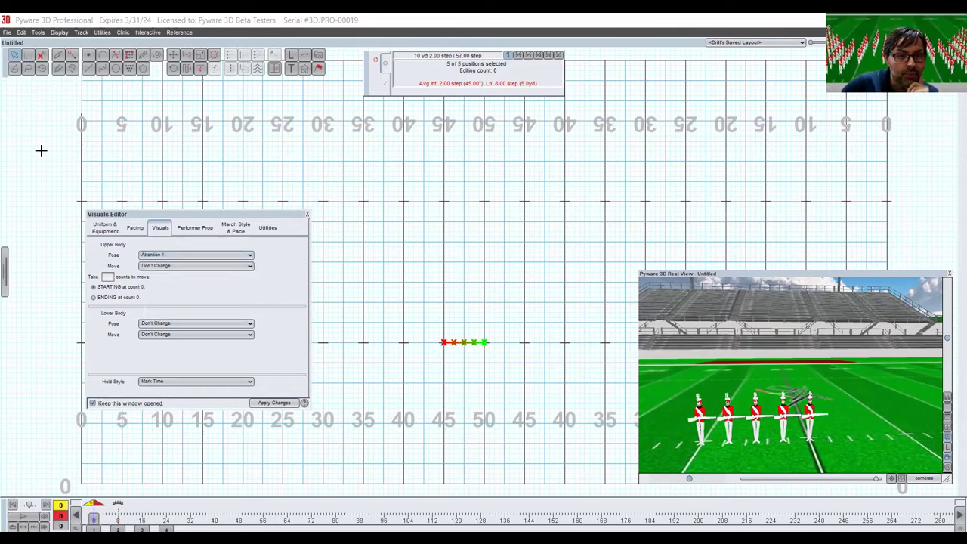
{"action": "left_click", "coordinate": [181, 266]}
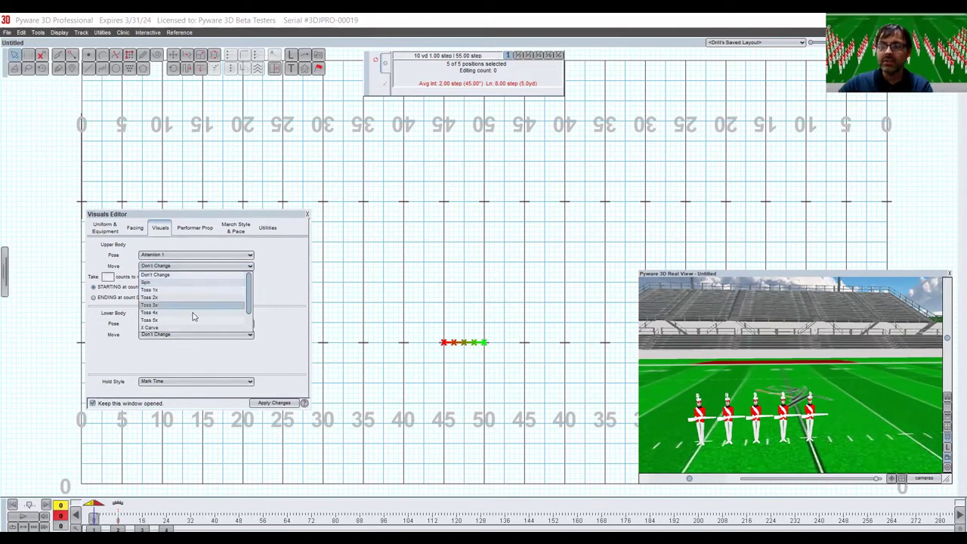
{"action": "scroll", "coordinate": [187, 306], "scroll_direction": "down", "scroll_amount": 1}
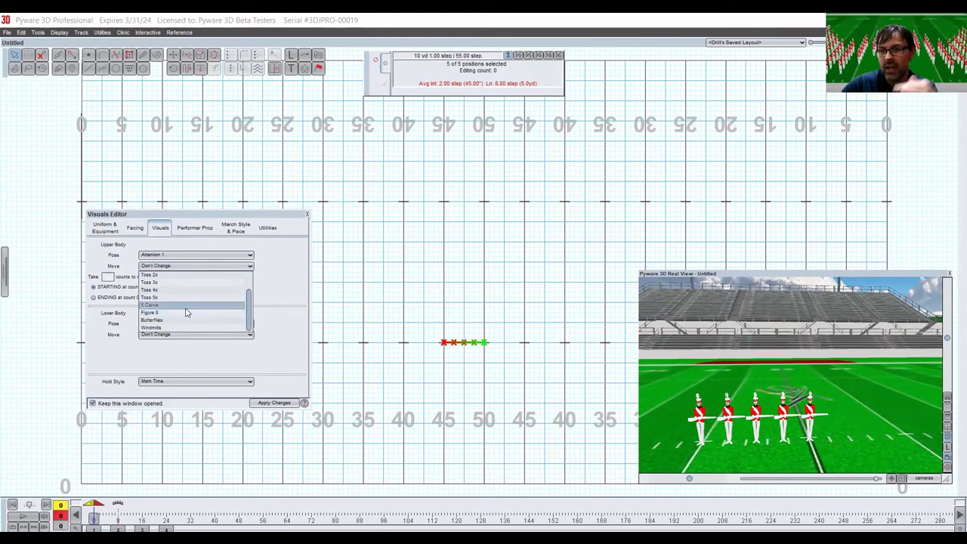
{"action": "scroll", "coordinate": [178, 298], "scroll_direction": "up", "scroll_amount": 1}
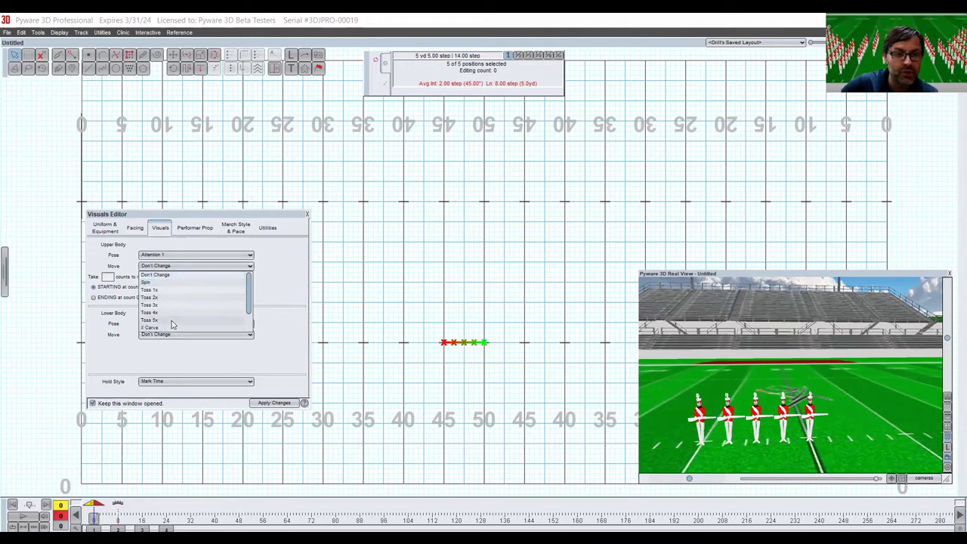
{"action": "scroll", "coordinate": [171, 321], "scroll_direction": "down", "scroll_amount": 1}
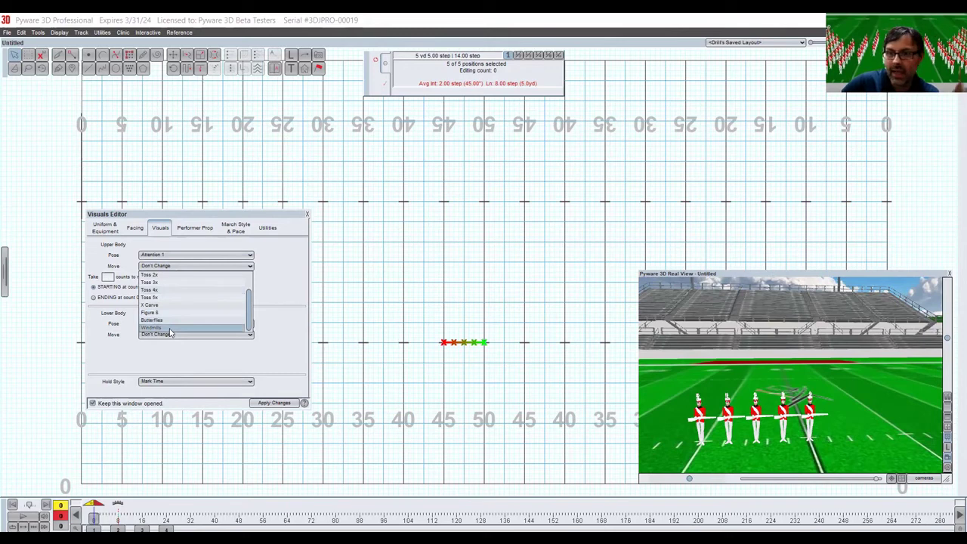
Set the upper-body pose to Right Shoulder and apply it to the five performers at count 0.
{"action": "left_click", "coordinate": [182, 255]}
{"action": "left_click", "coordinate": [181, 255]}
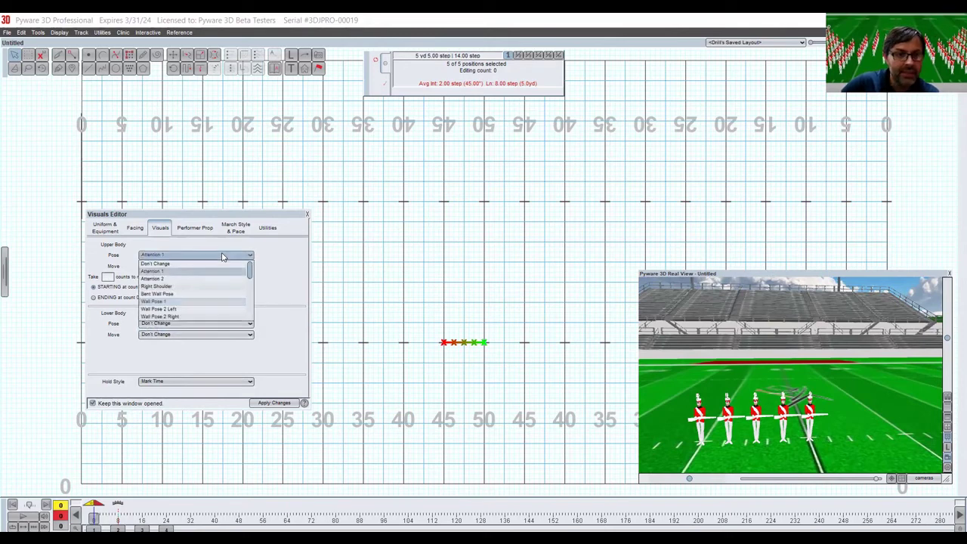
{"action": "left_click", "coordinate": [182, 287]}
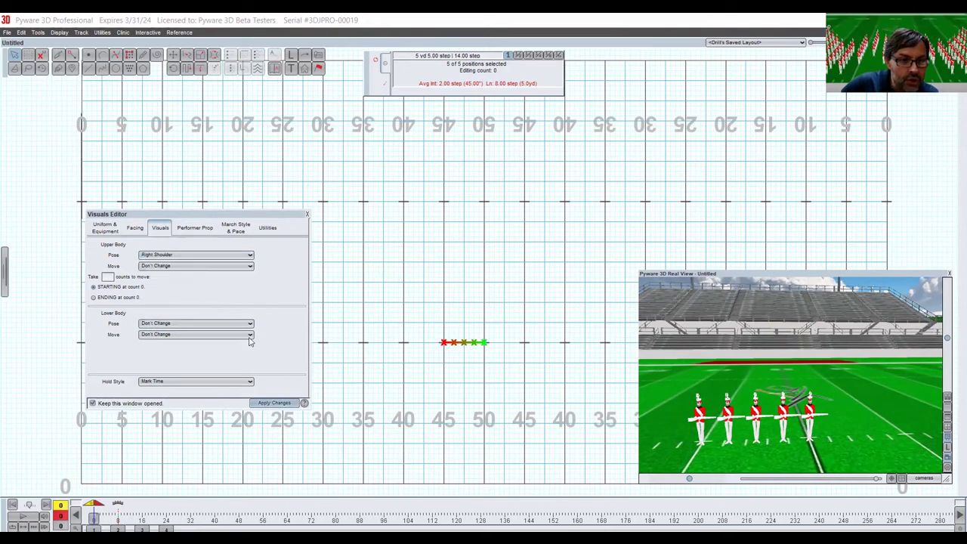
{"action": "left_click", "coordinate": [272, 403]}
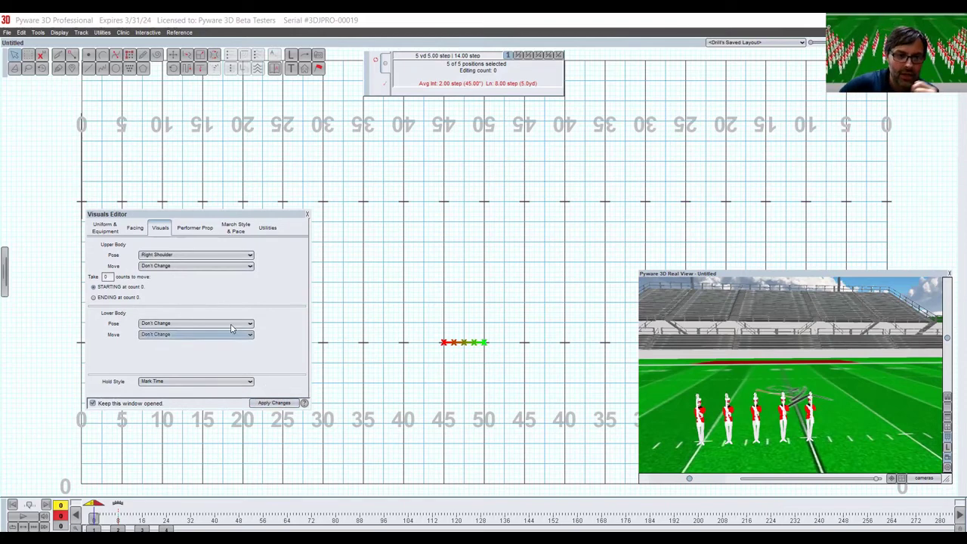
Apply an upper-body Spin move of 1 time per count to the count 0 to 8 transition.
{"action": "left_click", "coordinate": [197, 266]}
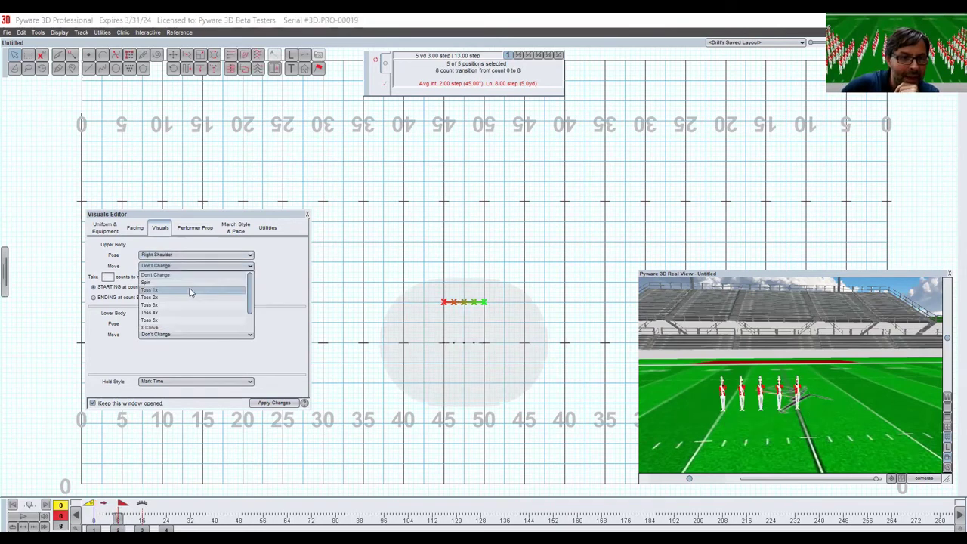
{"action": "left_click", "coordinate": [186, 290]}
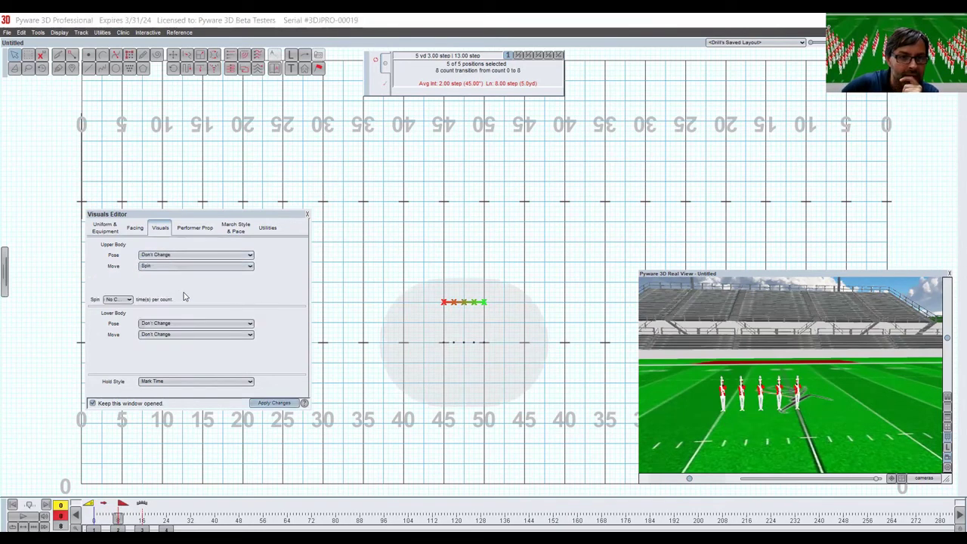
{"action": "left_click", "coordinate": [279, 405]}
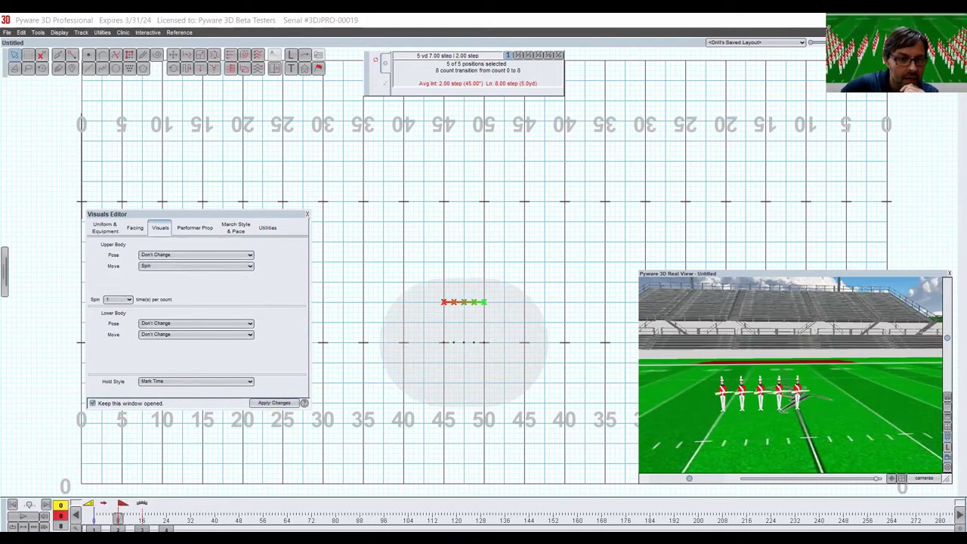
Apply the Figure 8 upper-body move, taking 8 counts, to the count 8 to 16 transition.
{"action": "key", "text": "Page_Down"}
{"action": "left_click", "coordinate": [227, 266]}
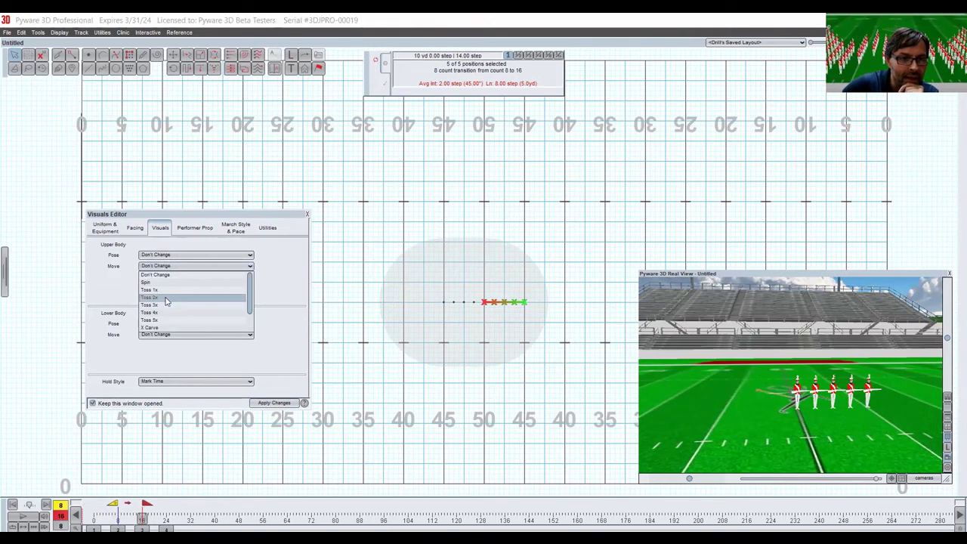
{"action": "scroll", "coordinate": [168, 302], "scroll_direction": "down", "scroll_amount": 1}
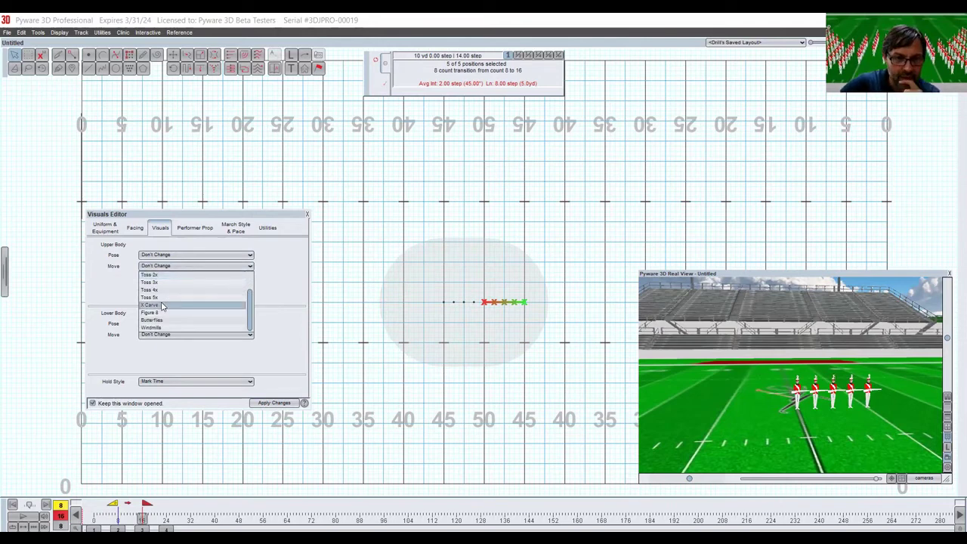
{"action": "left_click", "coordinate": [161, 312]}
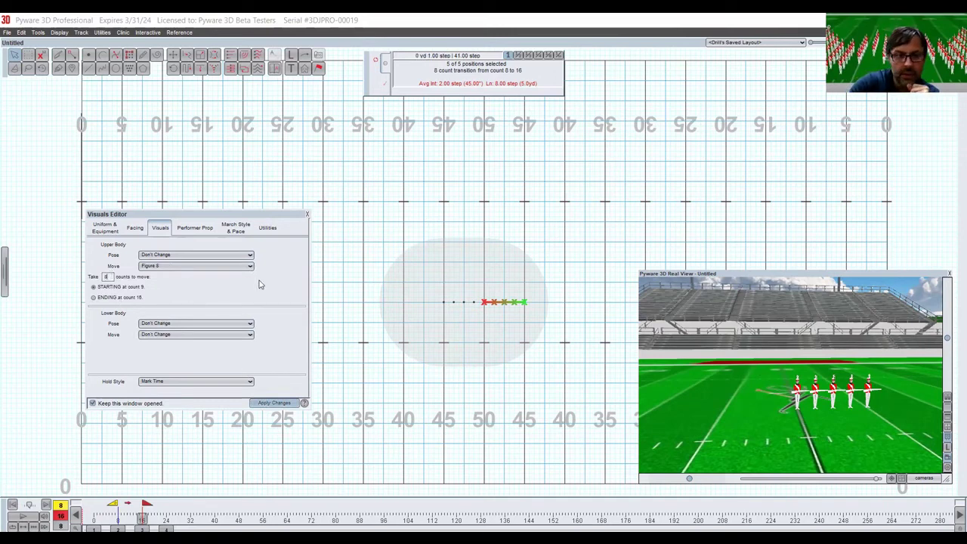
{"action": "left_click", "coordinate": [274, 404]}
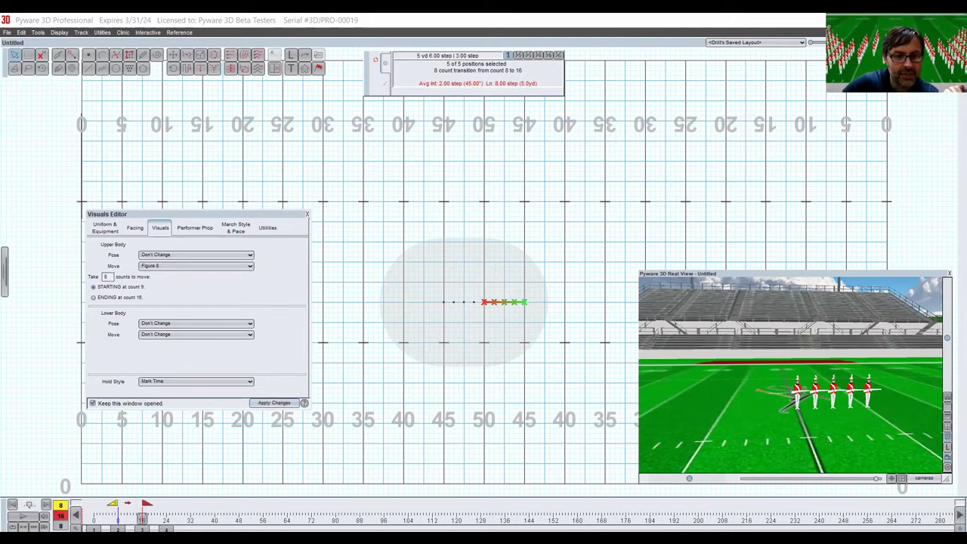
Try to set the upper-body move to Don't Change for the count 16 to 24 transition and apply it.
{"action": "key", "text": "Page_Down"}
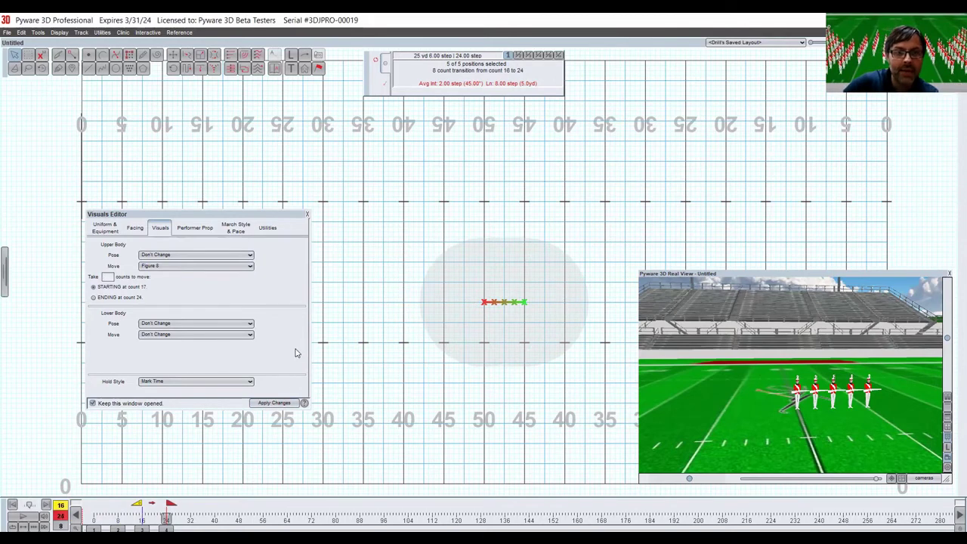
{"action": "left_click", "coordinate": [155, 267]}
{"action": "left_click", "coordinate": [155, 267]}
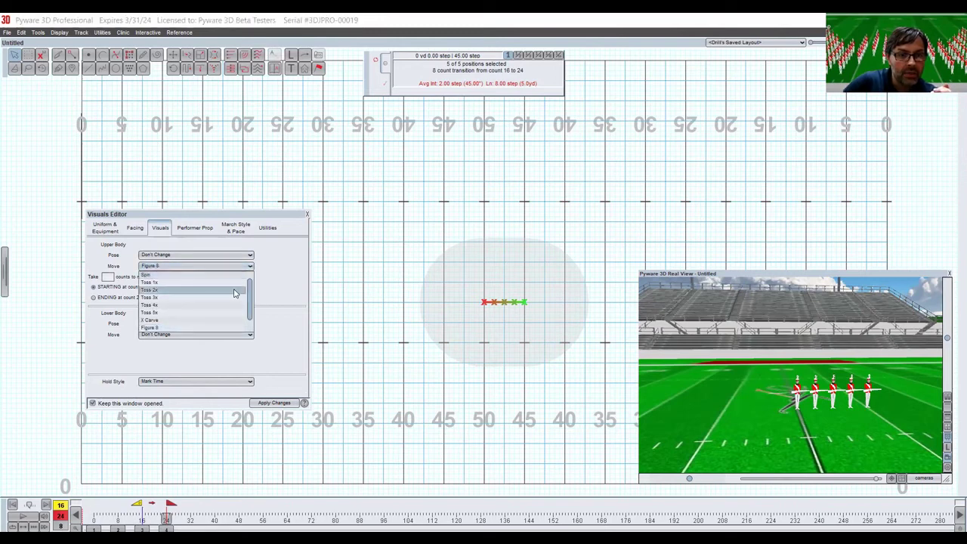
{"action": "left_click", "coordinate": [179, 275]}
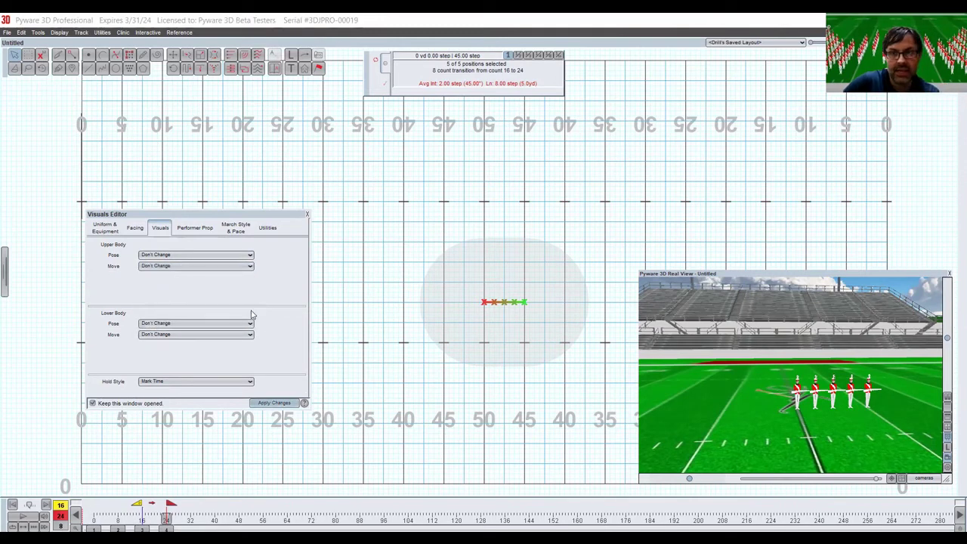
{"action": "left_click", "coordinate": [272, 404]}
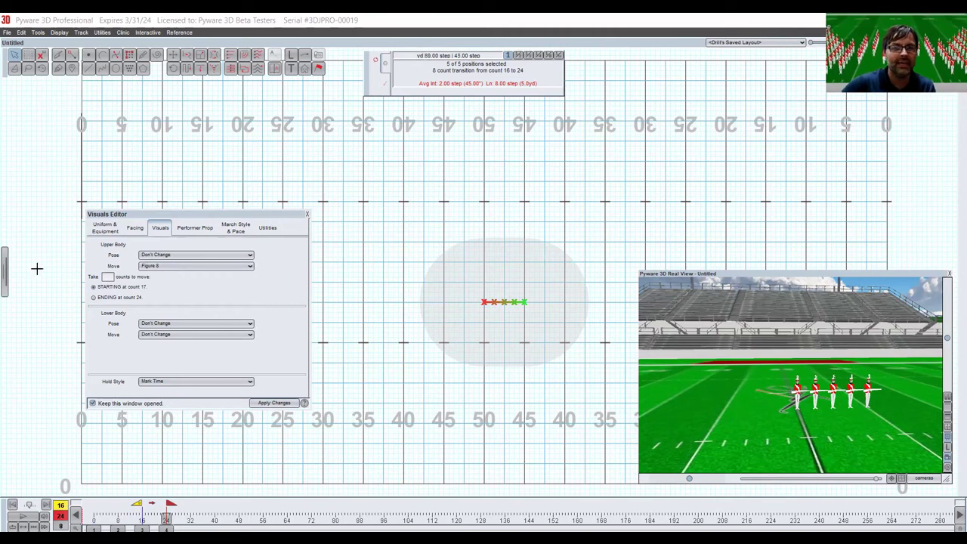
Extend the transition to cover counts 0 to 24 and play the animation across it.
{"action": "left_click", "coordinate": [105, 228]}
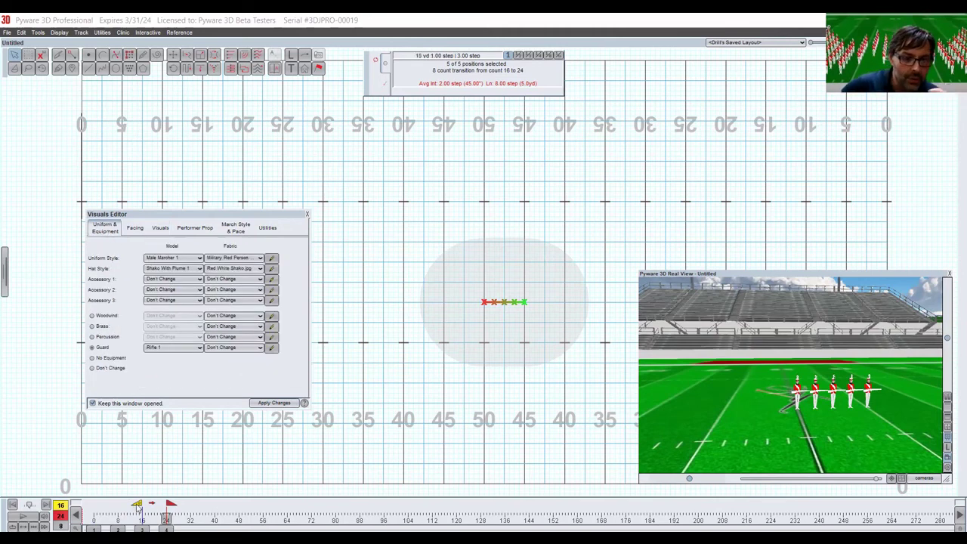
{"action": "left_click_drag", "start_coordinate": [139, 506], "coordinate": [89, 505]}
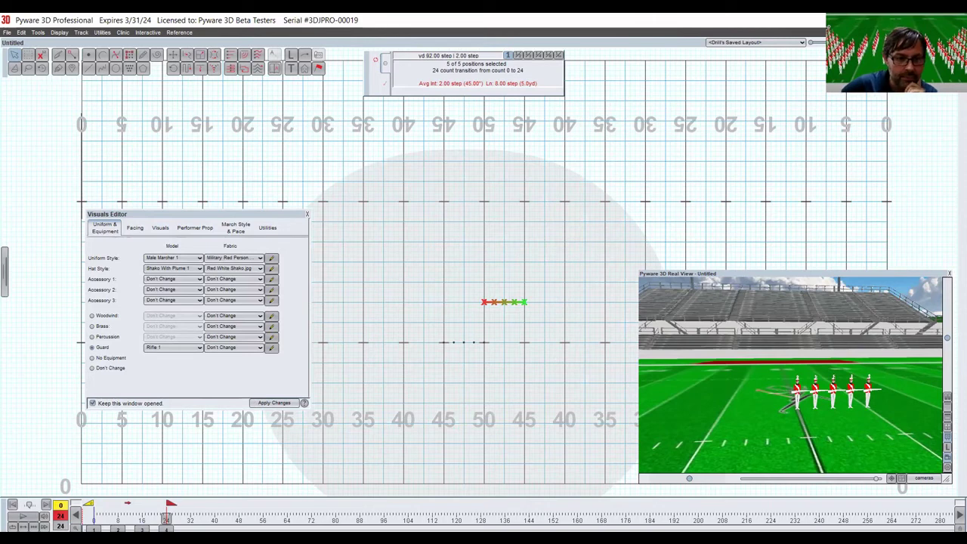
{"action": "left_click", "coordinate": [23, 516]}
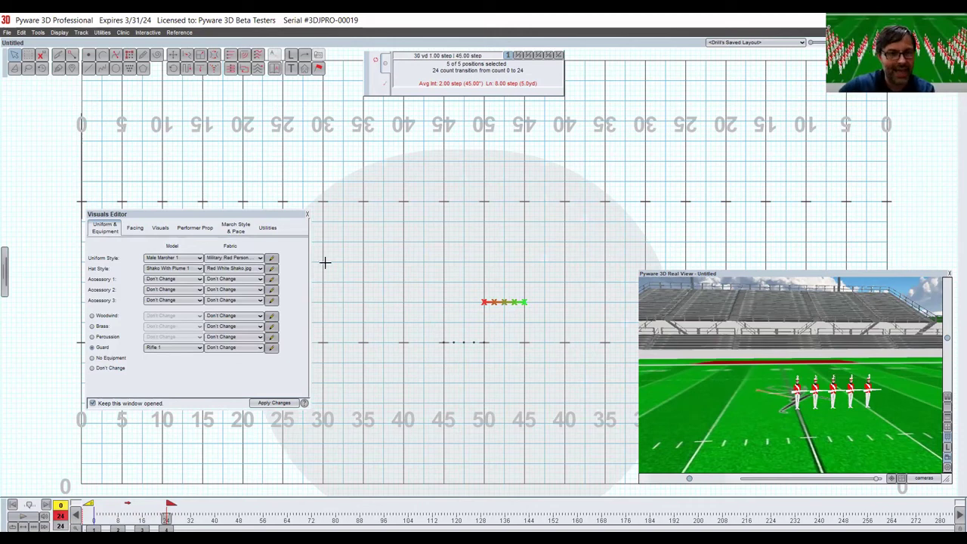
Apply the Baby Crawl march style to the performers over counts 0 to 24.
{"action": "left_click", "coordinate": [191, 230]}
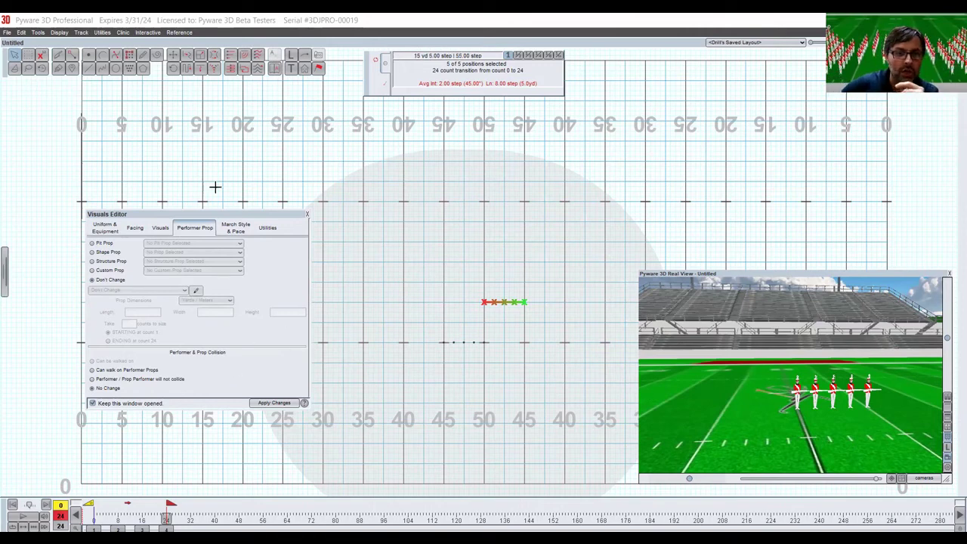
{"action": "left_click", "coordinate": [233, 230]}
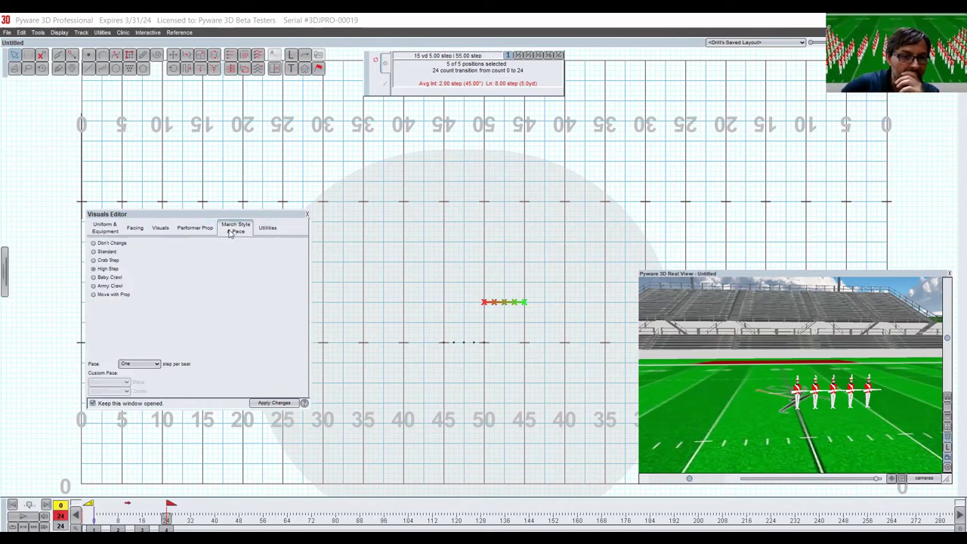
{"action": "left_click", "coordinate": [108, 277]}
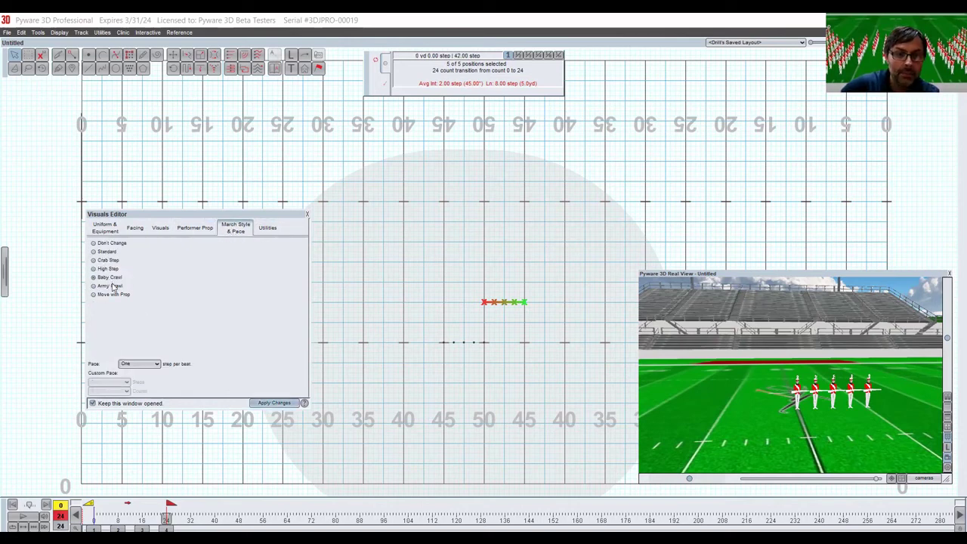
{"action": "left_click", "coordinate": [277, 405]}
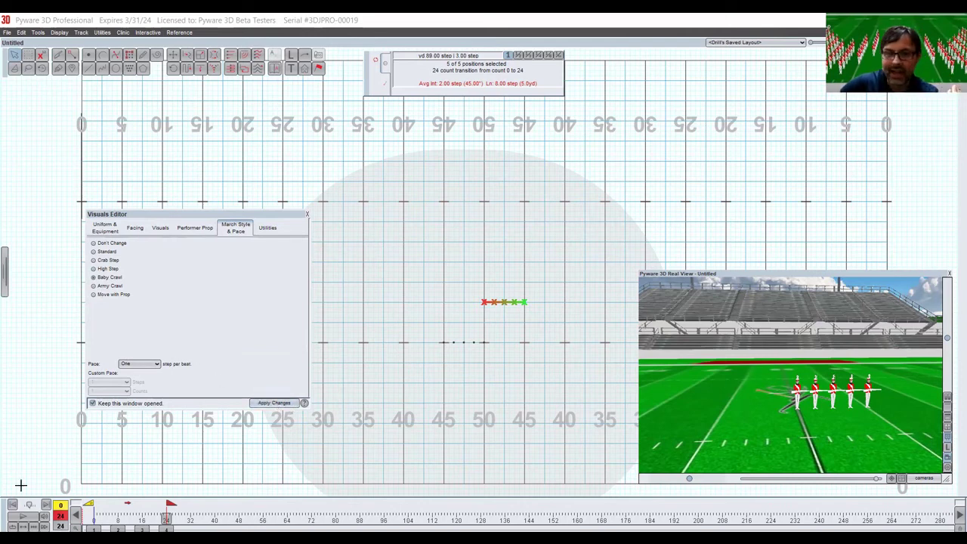
Play back the count 0 to 24 transition, and leave the Visuals Editor with the performers deselected.
{"action": "left_click", "coordinate": [22, 516]}
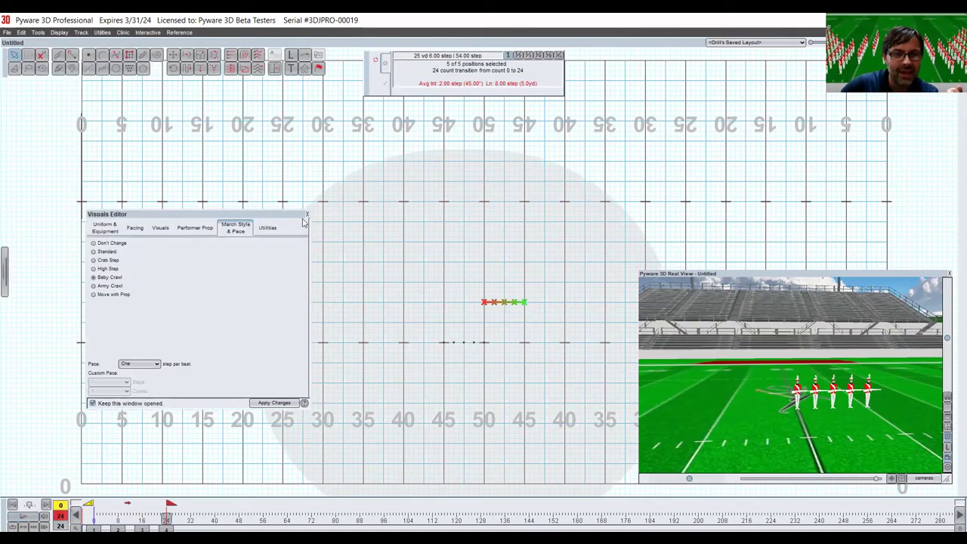
{"action": "left_click", "coordinate": [352, 303]}
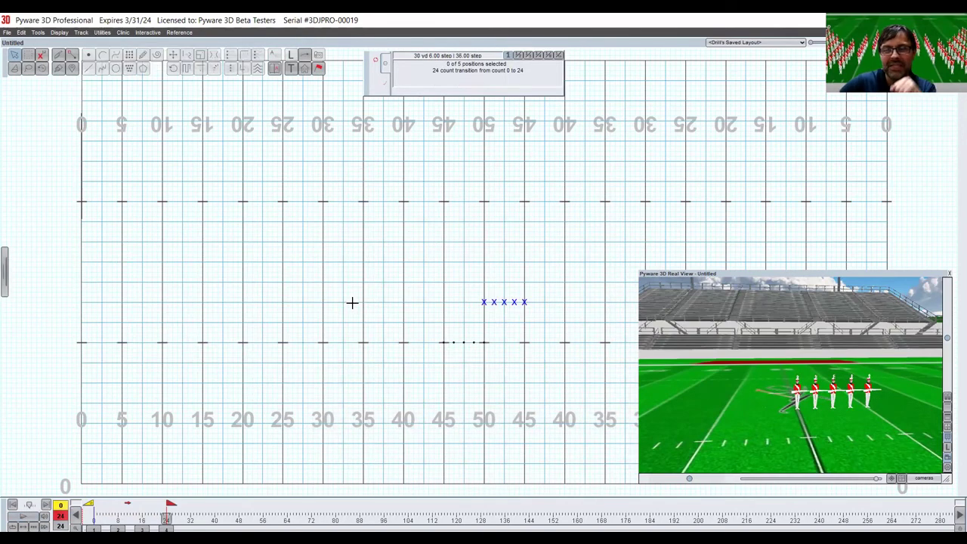